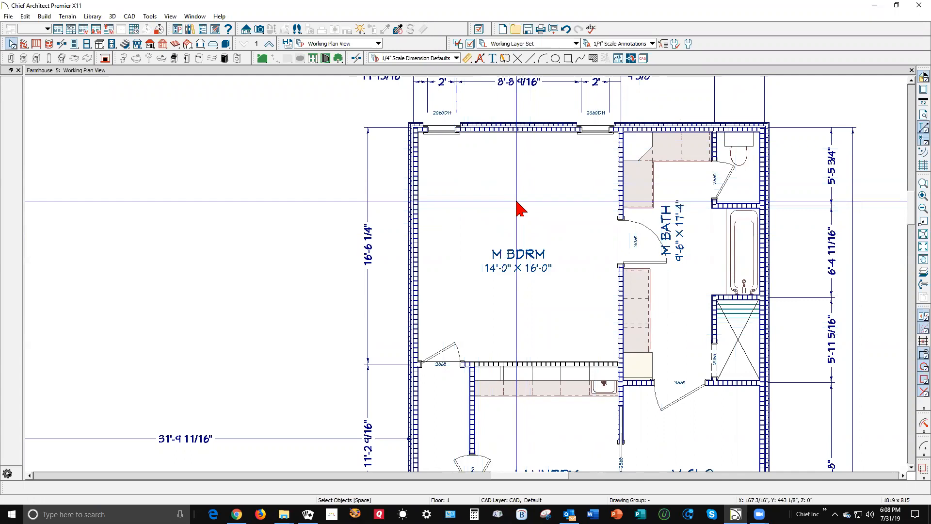
Step: Lower the M Bdrm room's finished ceiling height to 108" in its room specification
right_click(518, 204)
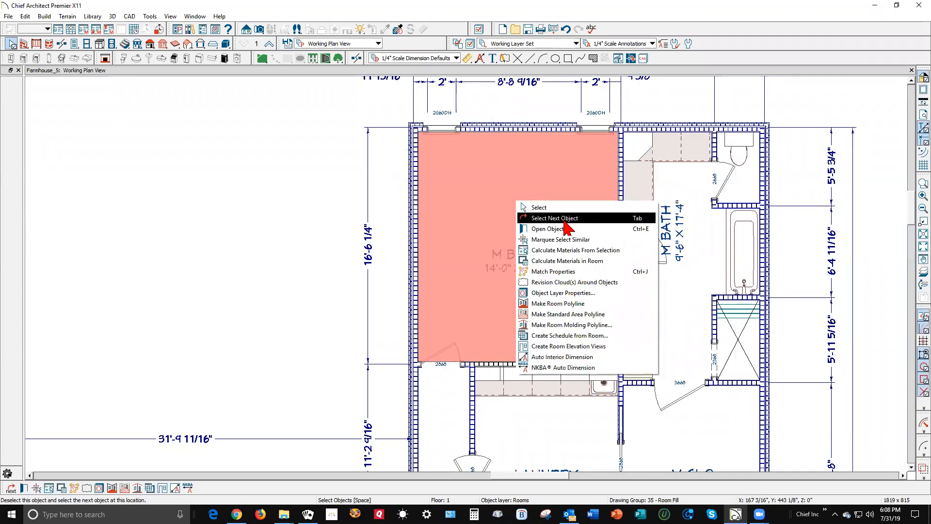
click(565, 228)
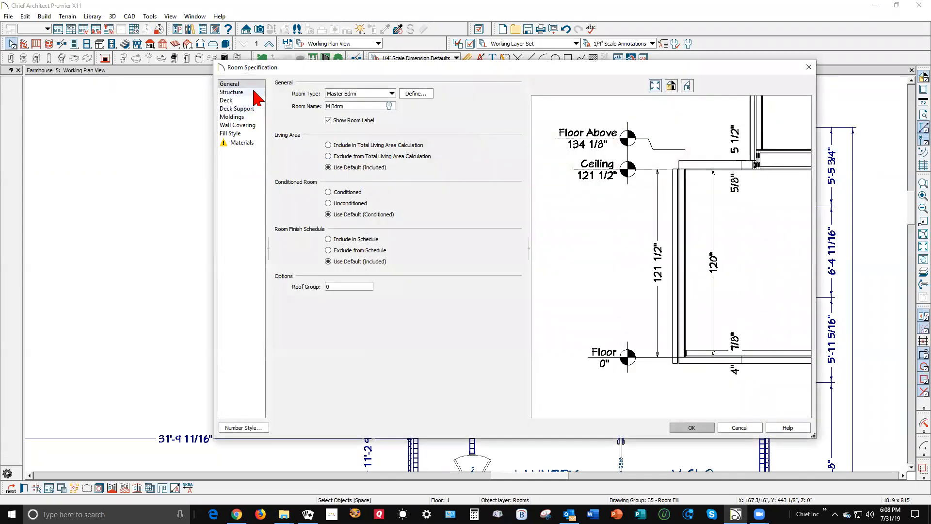
click(252, 92)
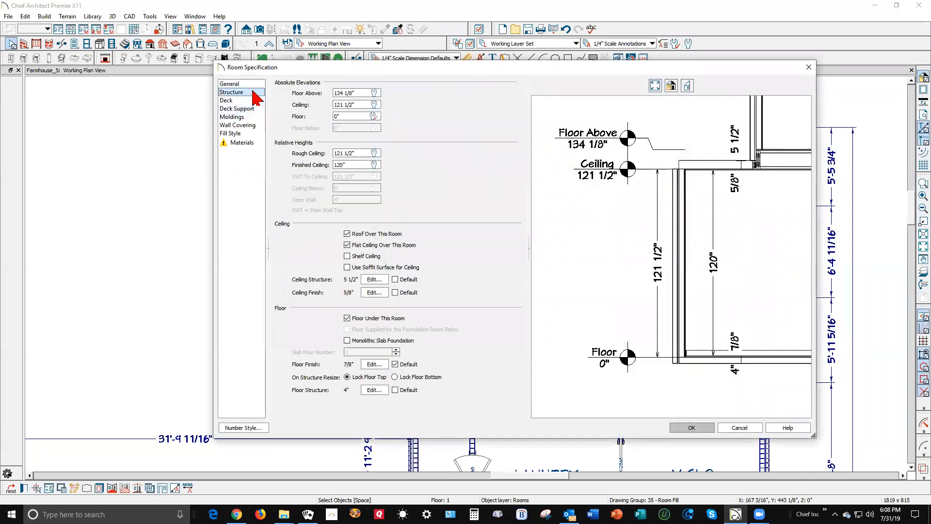
double_click(351, 165)
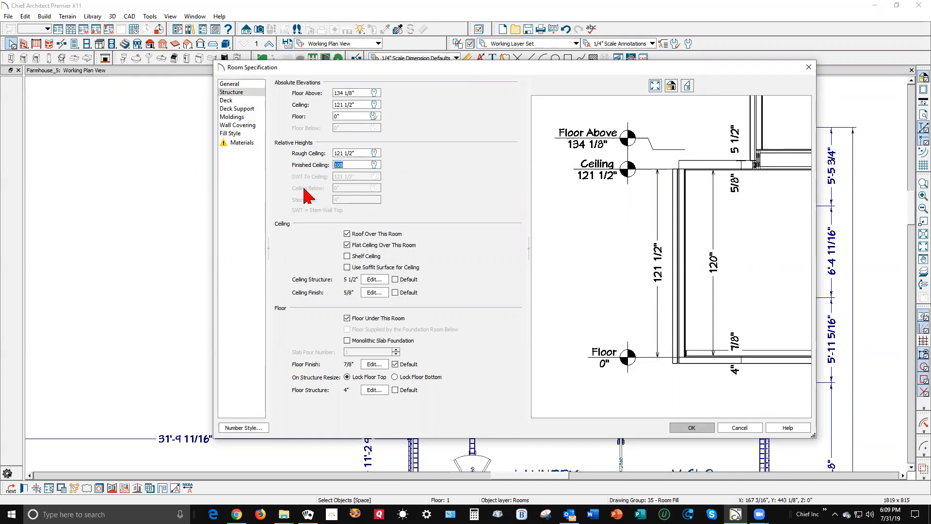
text(6)
click(692, 428)
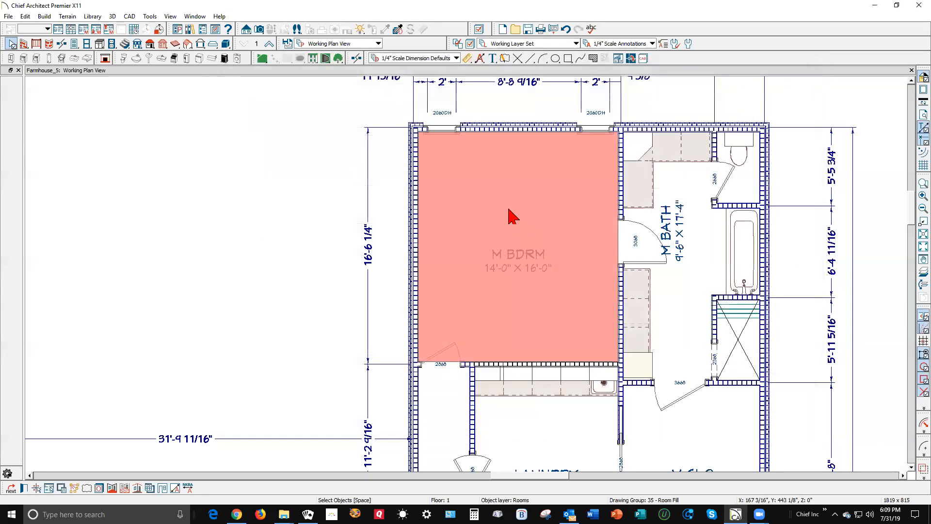
click(226, 120)
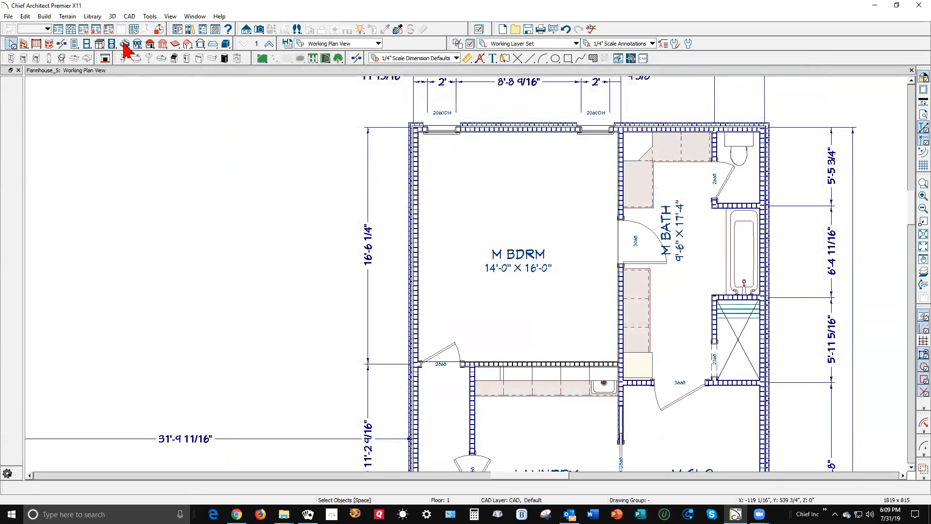
Step: Create a ceiling plane about 1'-8" deep inside M Bdrm along the wall shared with M Bath
click(150, 47)
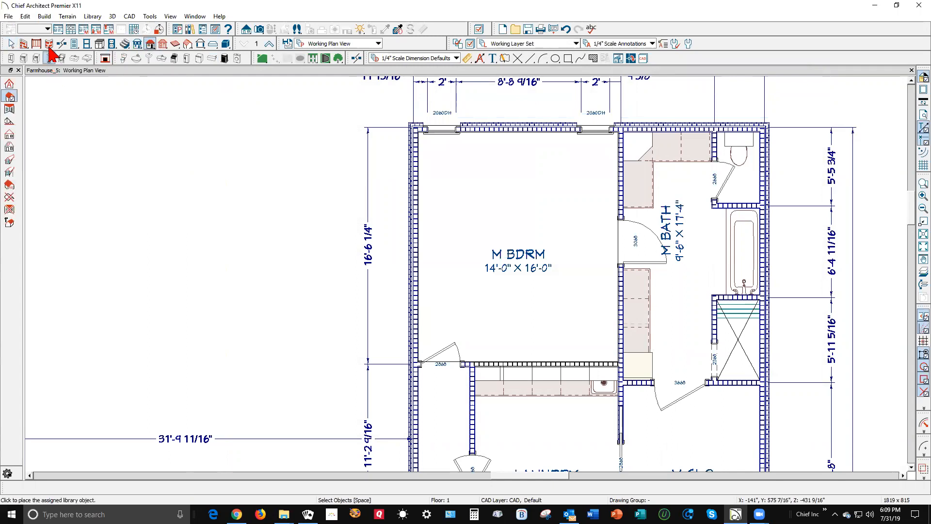
click(43, 17)
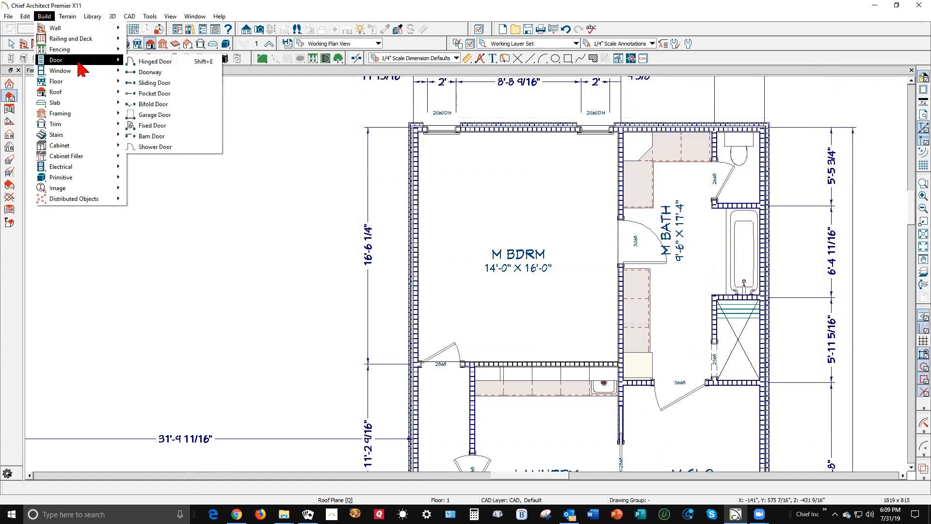
mouse_move(79, 96)
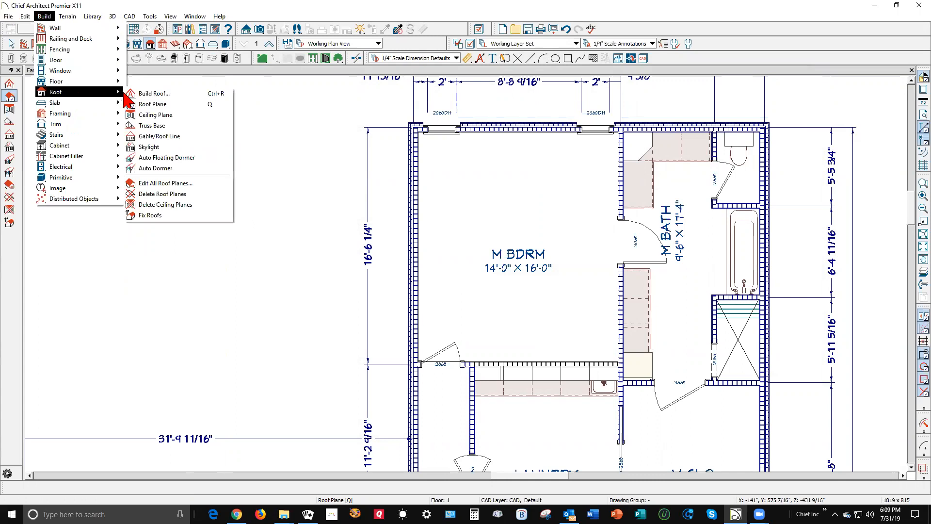
click(171, 115)
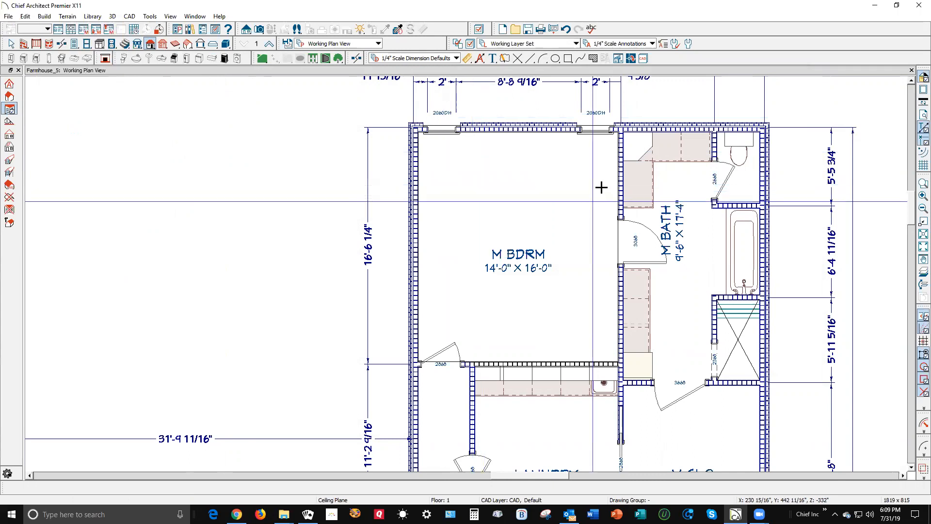
drag(616, 159, 615, 302)
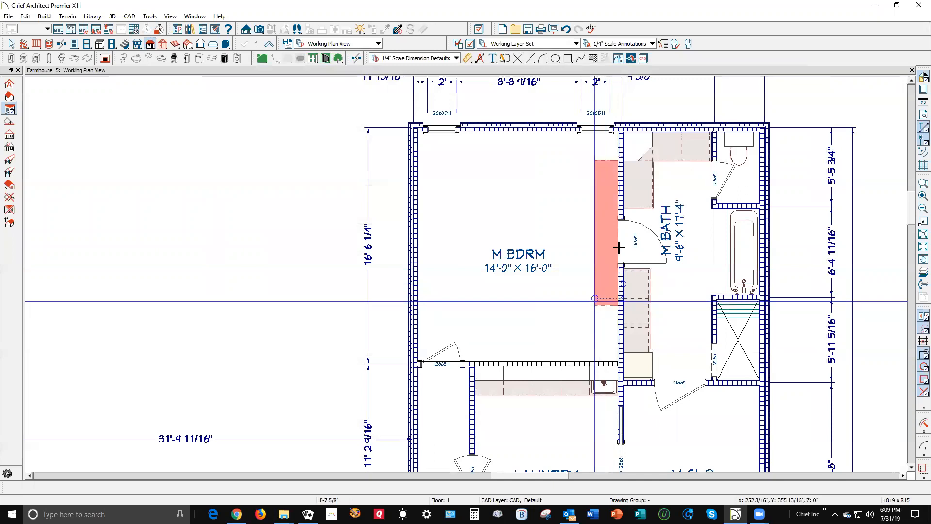
click(619, 248)
Step: Create ceiling planes along M Bdrm's other three walls: laundry side about 1'-10" deep, exterior side about 4'-1", window wall about 1'-8"
scroll(584, 381, up, 3)
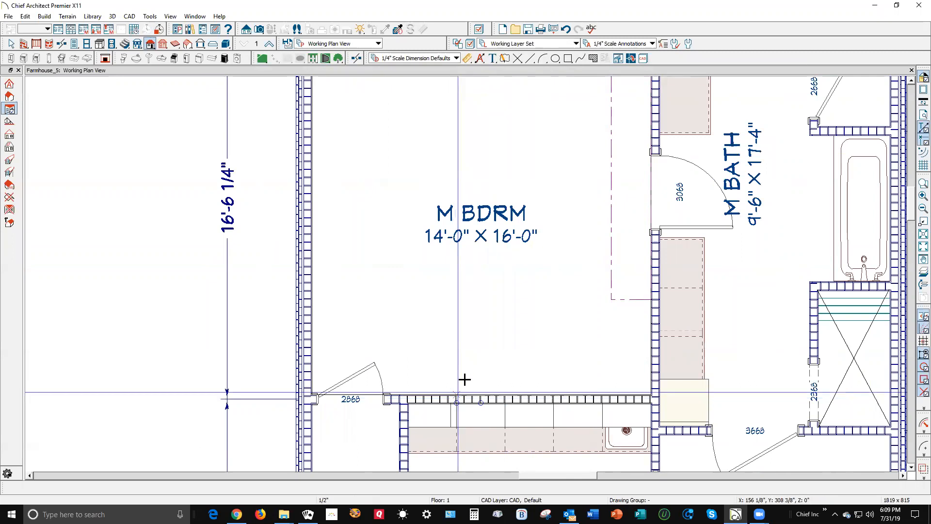
click(456, 350)
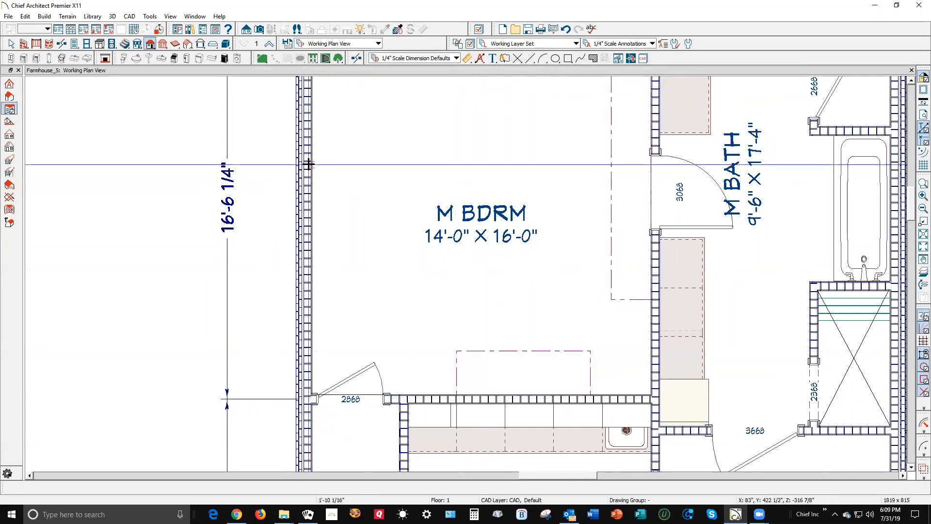
drag(311, 164, 312, 277)
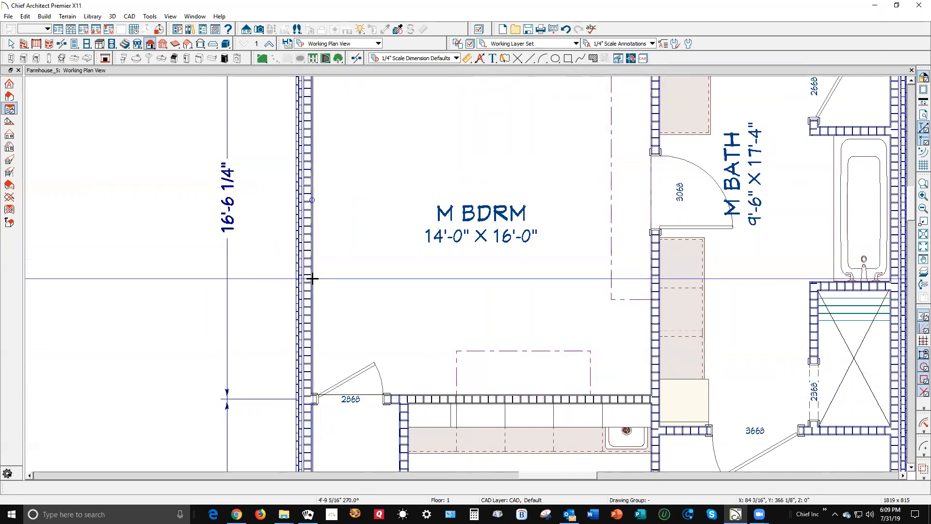
click(421, 272)
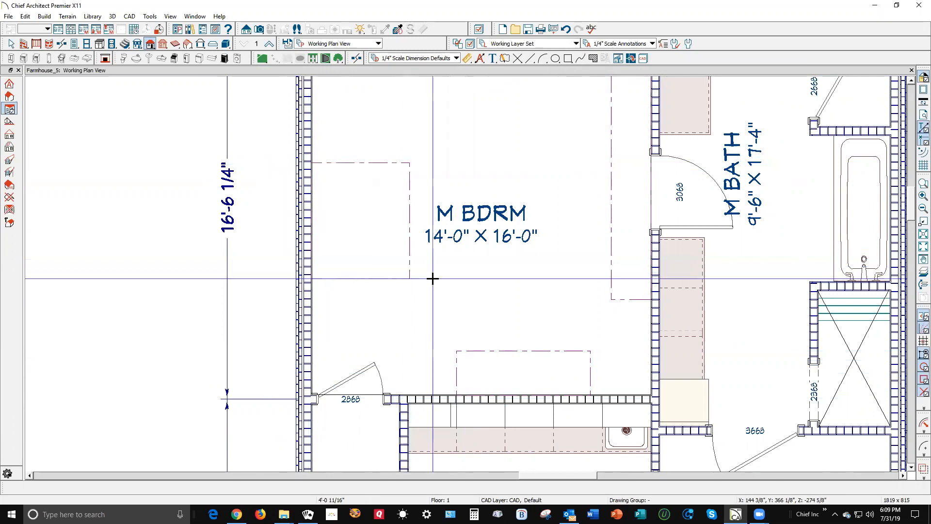
scroll(436, 253, down, 3)
drag(503, 96, 446, 100)
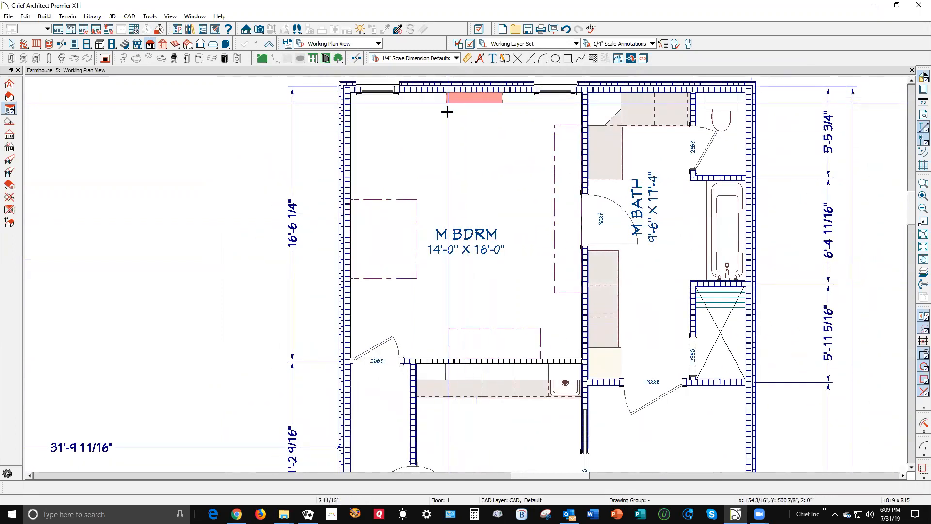
drag(477, 132, 475, 130)
Step: Join the window-wall ceiling plane to the ceiling plane along the M Bath wall
key(space)
right_click(502, 109)
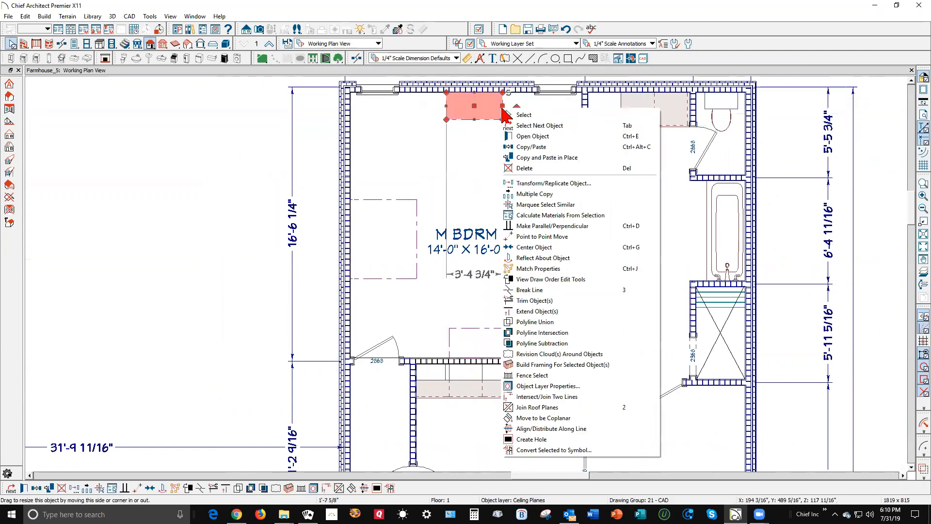
click(535, 408)
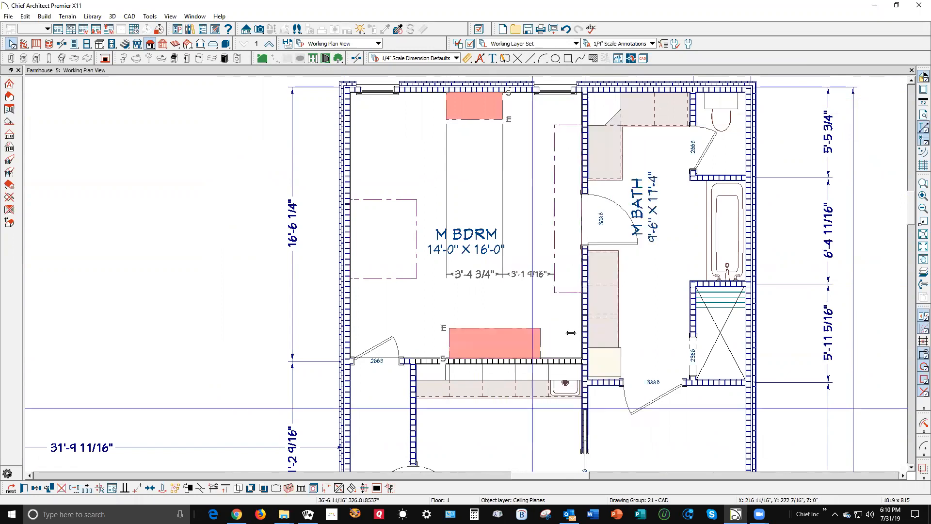
click(571, 121)
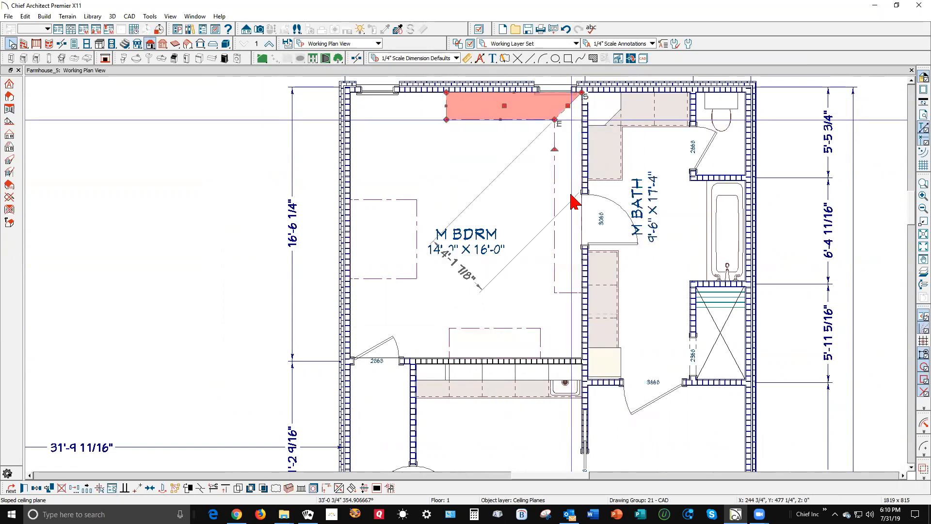
Step: Extend the ceiling plane opposite M Bath to about 8'-4" long and join it to the window-wall plane
click(392, 204)
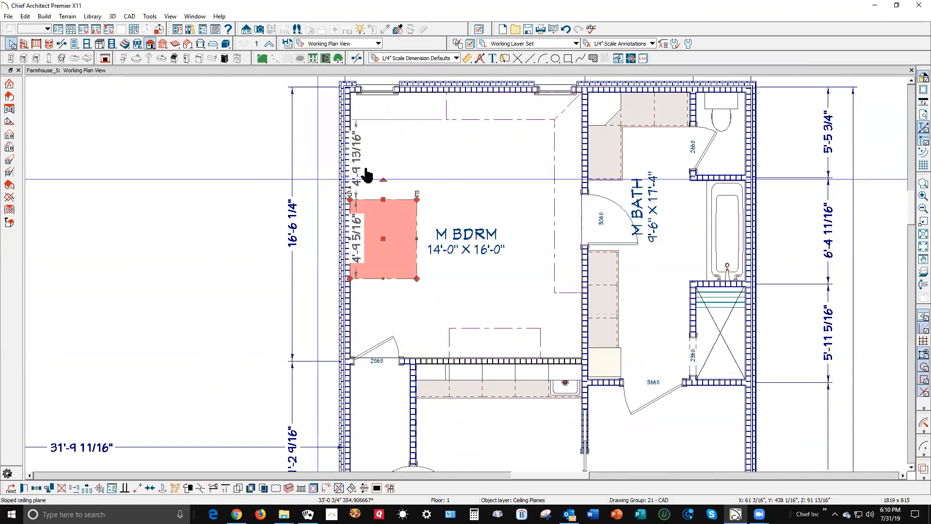
drag(382, 199, 393, 140)
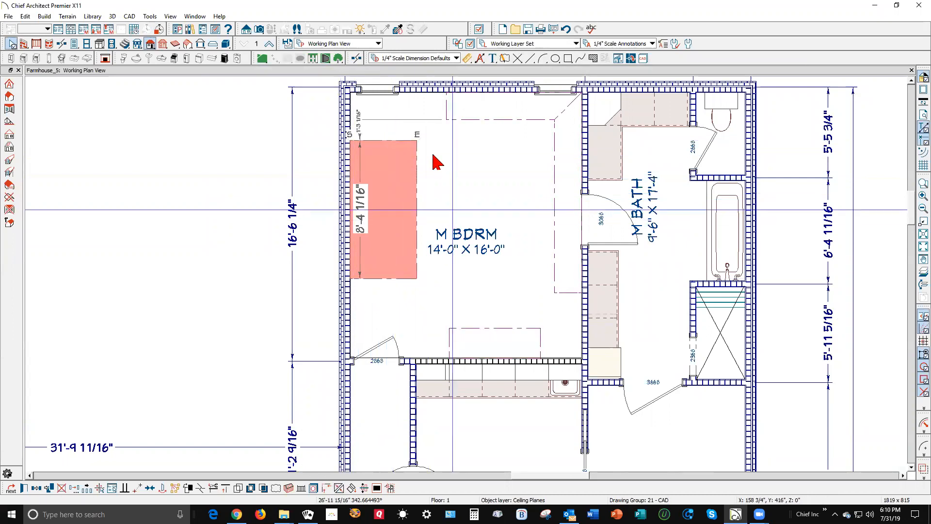
click(442, 107)
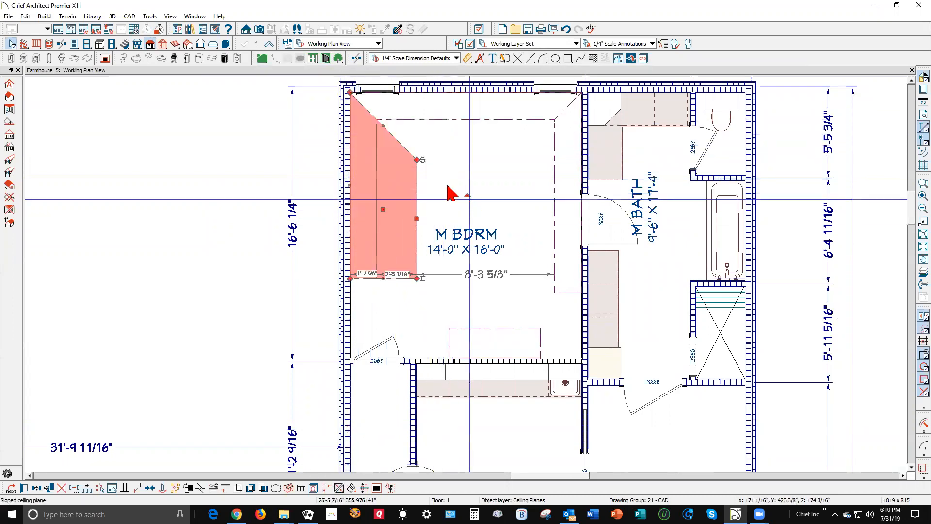
key(Escape)
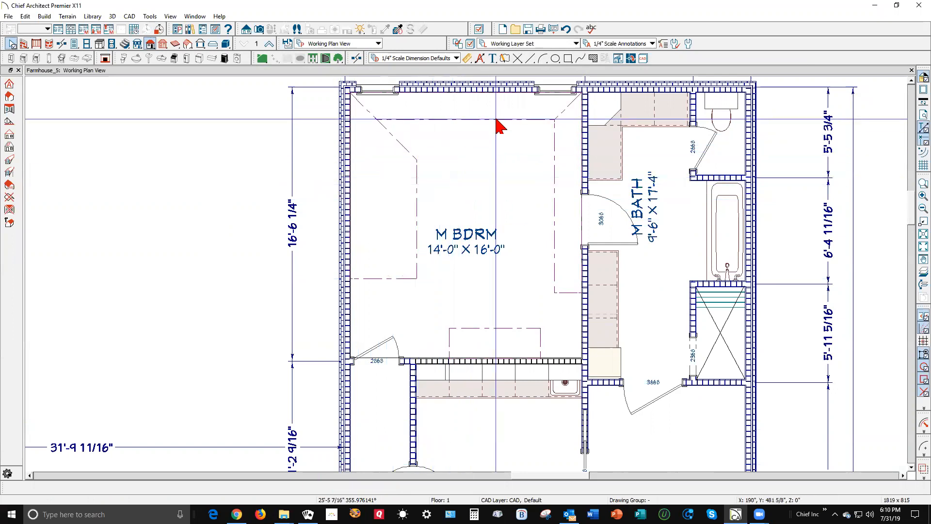
Step: Set the window-wall ceiling plane's depth from the wall to 12 inches
click(531, 113)
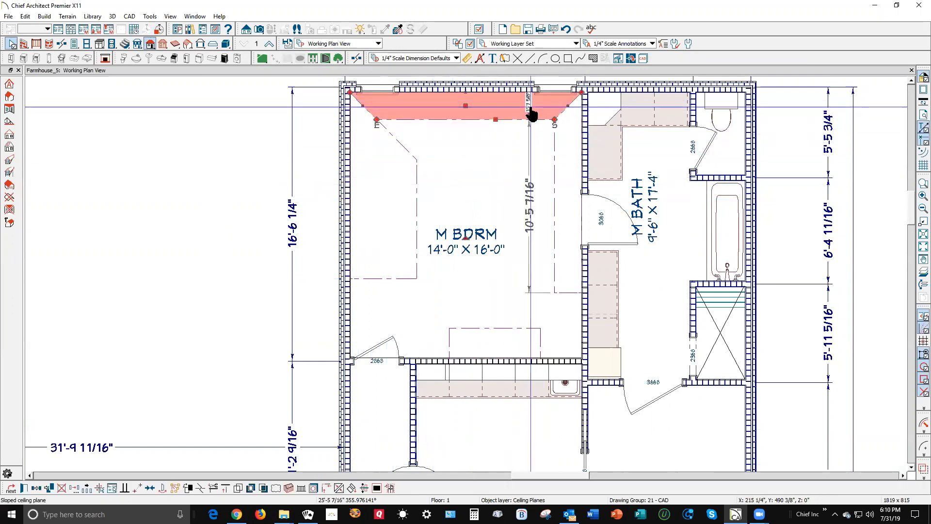
click(531, 111)
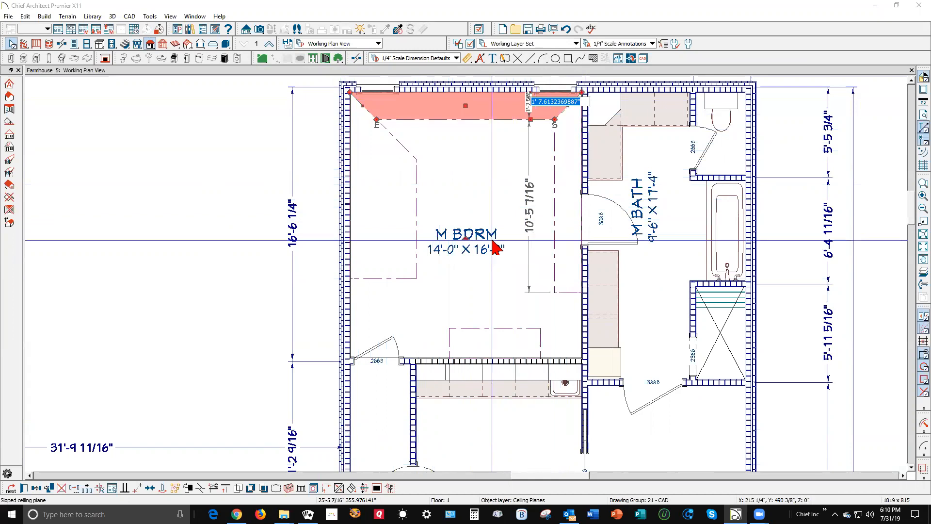
text(12)
key(Return)
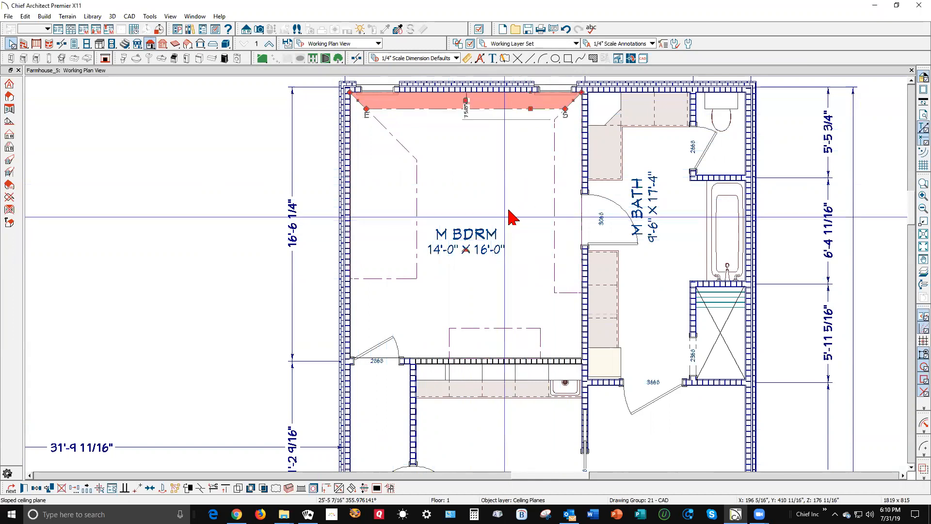
key(Escape)
Step: Set the depth of the ceiling plane along the M Bath wall to 12 inches
click(560, 199)
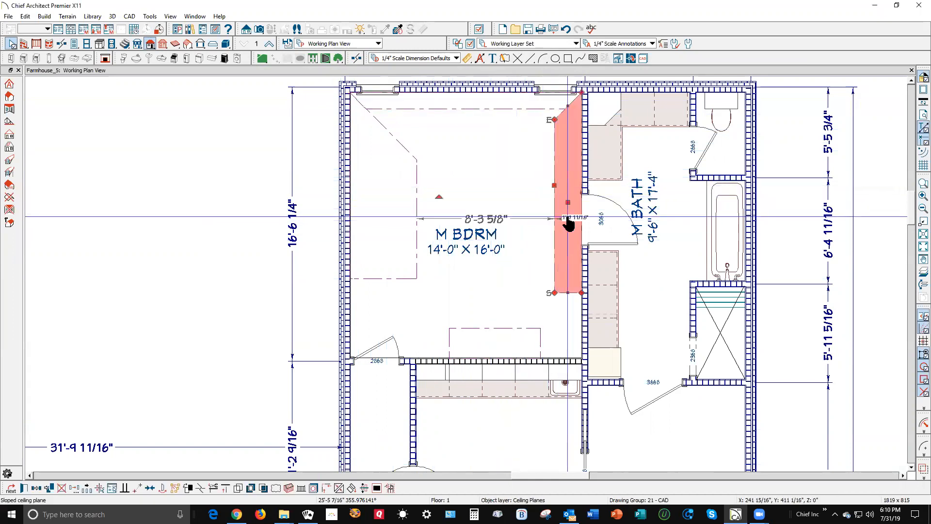
click(566, 218)
text(12)
key(Return)
key(Escape)
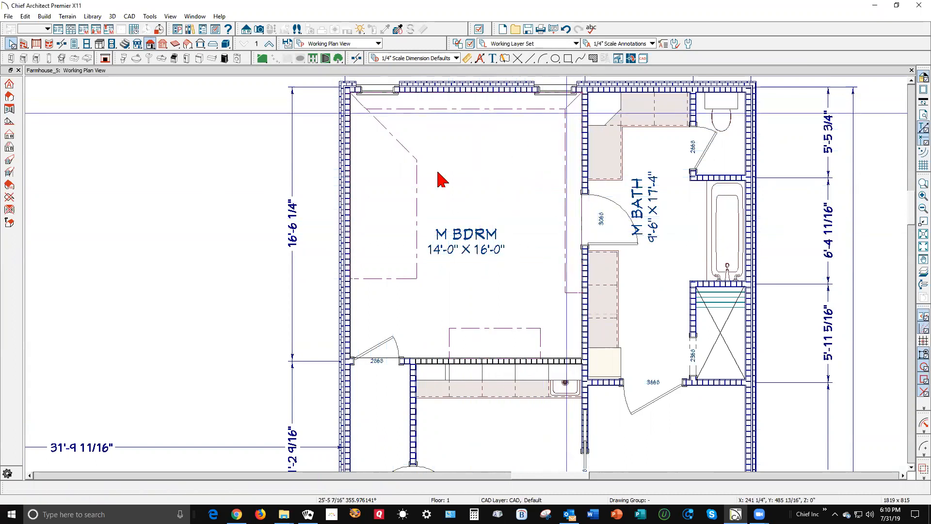
Step: Set the depth of the ceiling plane along the exterior wall opposite M Bath to 12 inches
click(419, 186)
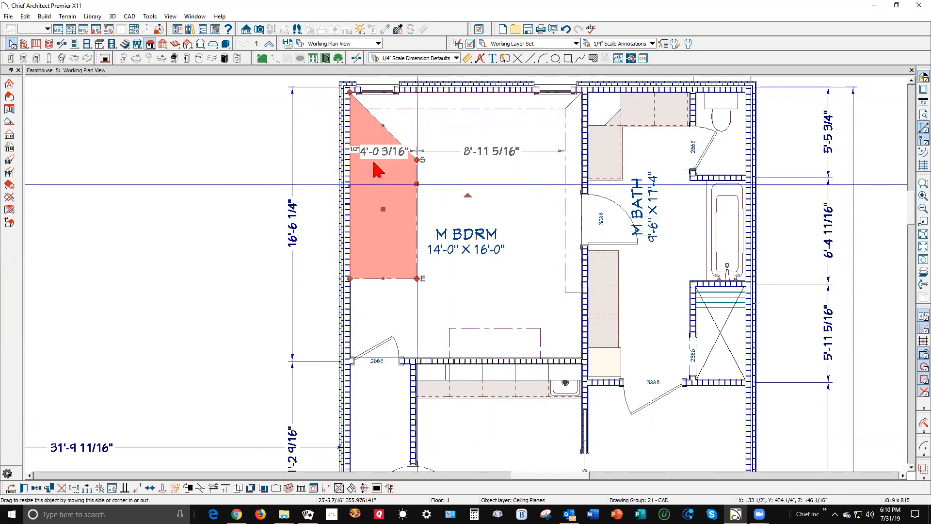
click(388, 151)
text(12)
key(Return)
key(Escape)
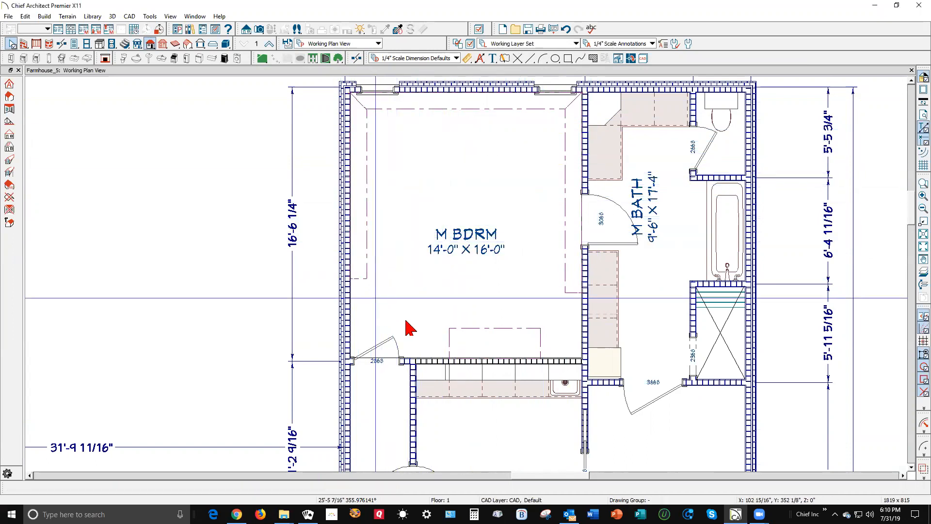
Step: Join the laundry-side ceiling plane to the ceiling plane along the exterior wall opposite M Bath
click(449, 343)
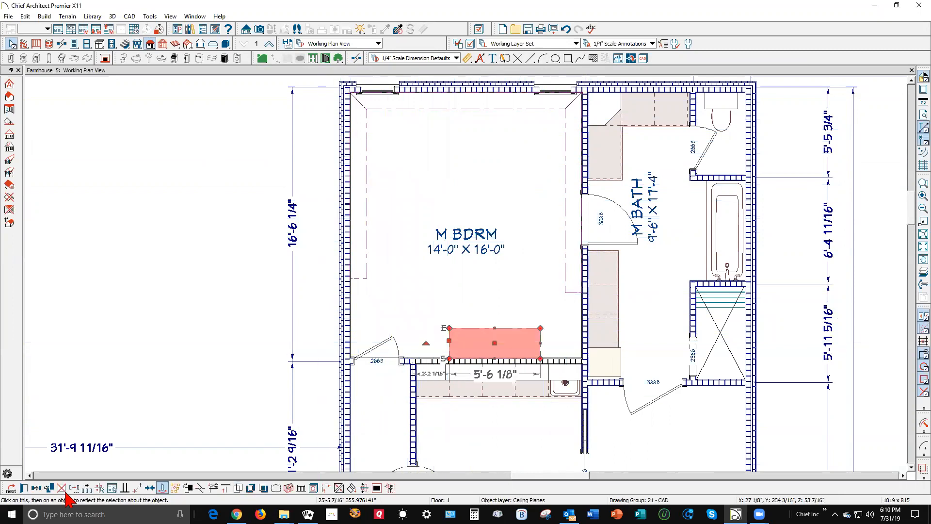
click(339, 488)
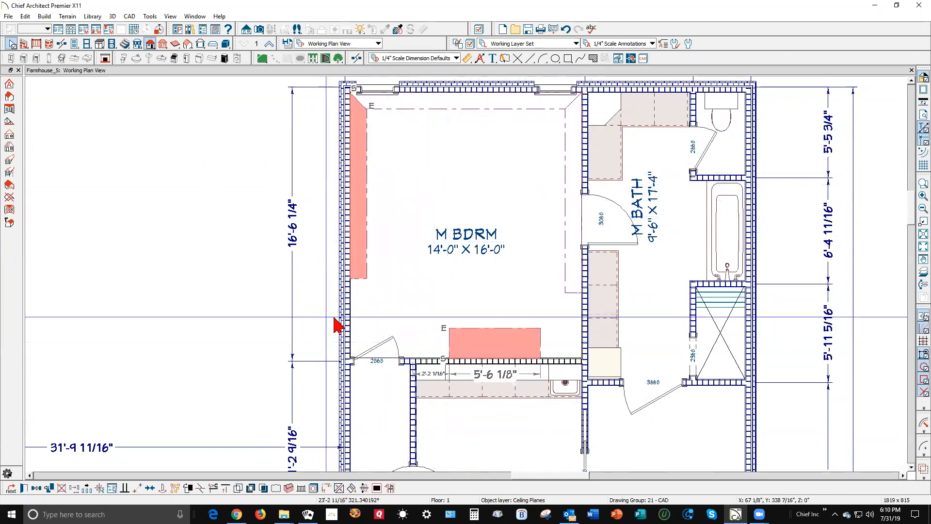
click(359, 281)
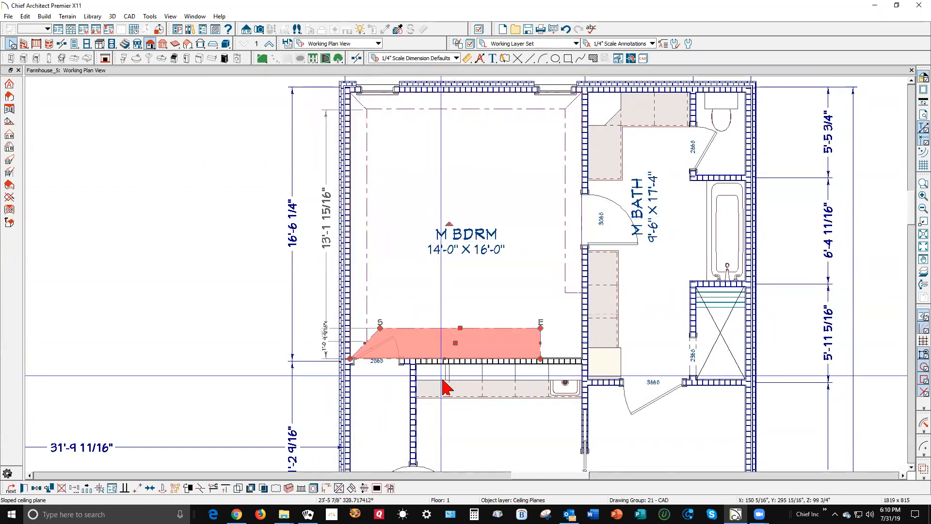
Step: Join the laundry-side ceiling plane's open end to the ceiling plane along the M Bath wall
click(548, 346)
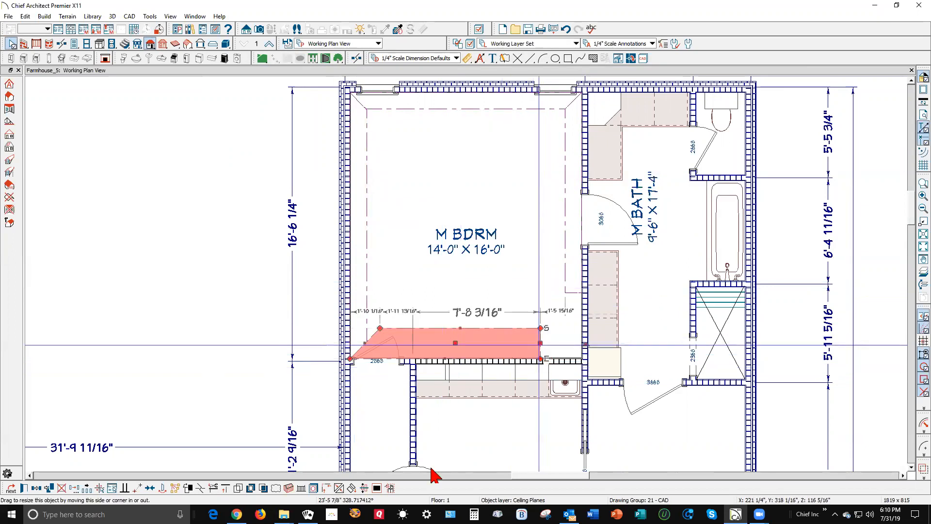
click(339, 489)
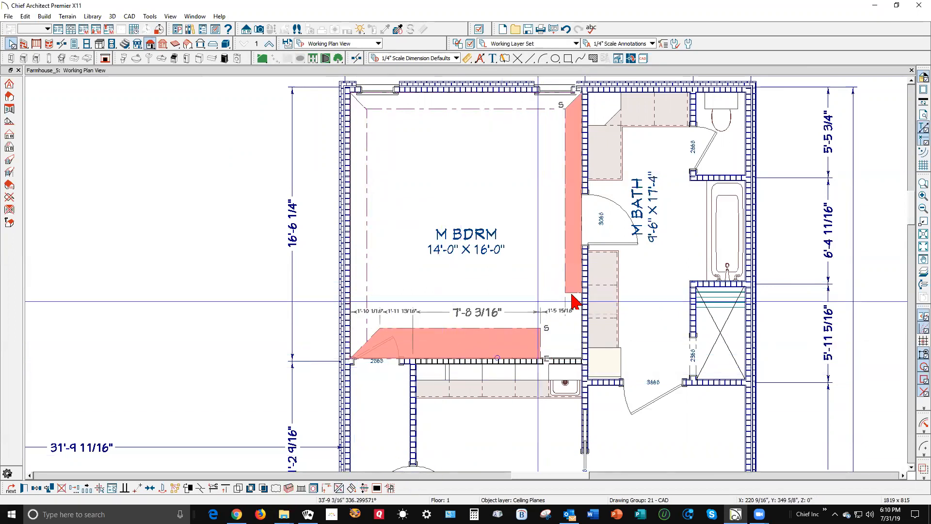
click(599, 361)
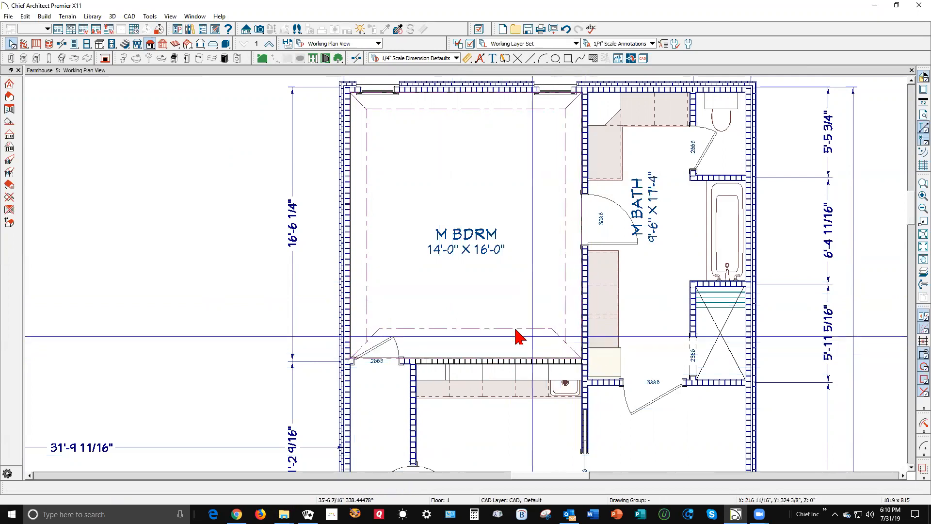
Step: Align the laundry-side ceiling plane's inner edge with the adjoining planes' inner corners by setting the distance between them to 0
click(507, 360)
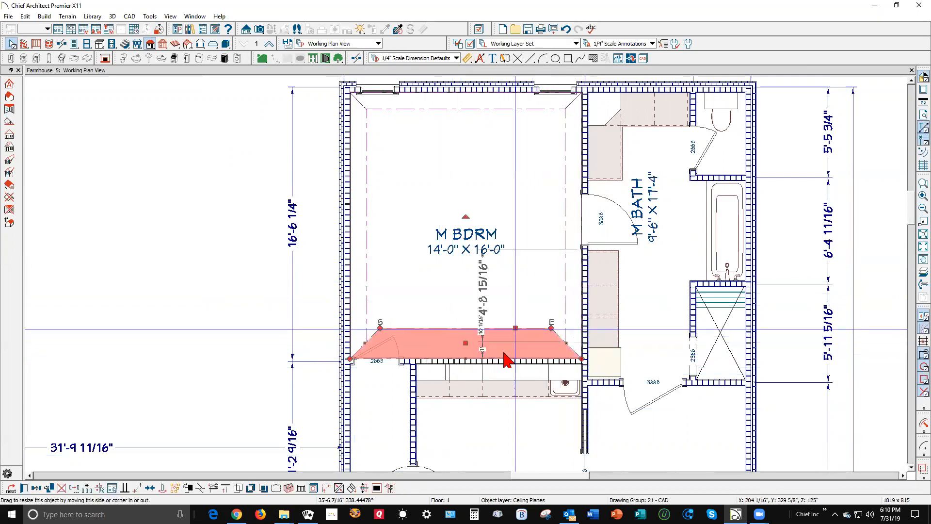
click(482, 332)
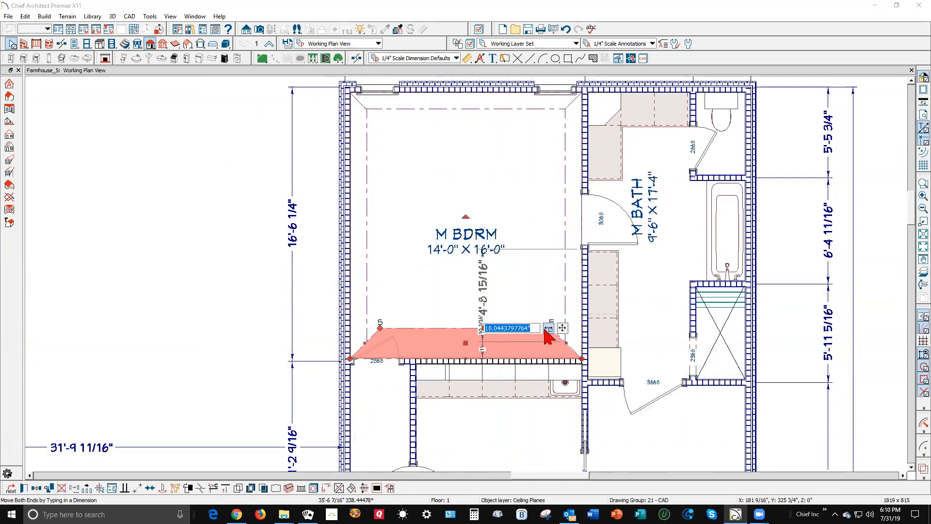
text(0)
key(Return)
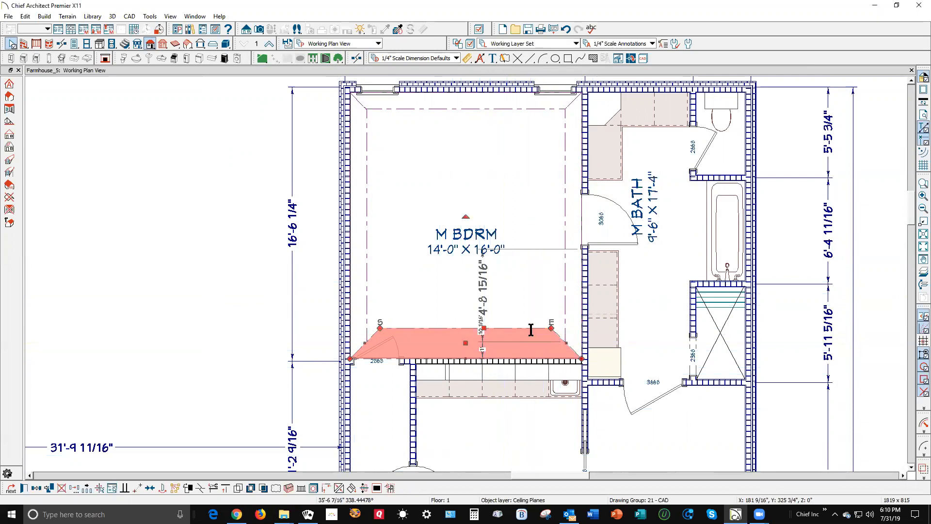
key(Escape)
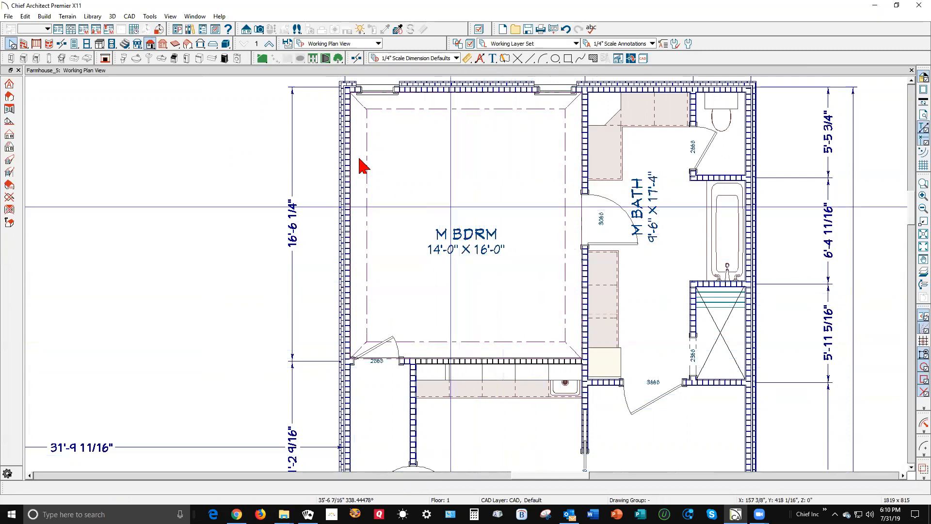
Step: Set the M Bdrm room's finished ceiling height to 108 inches
right_click(408, 180)
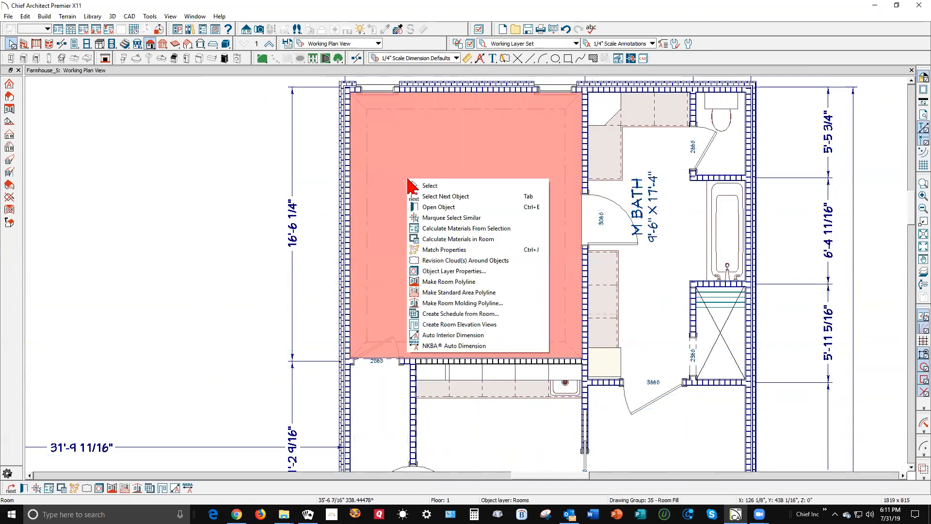
click(451, 207)
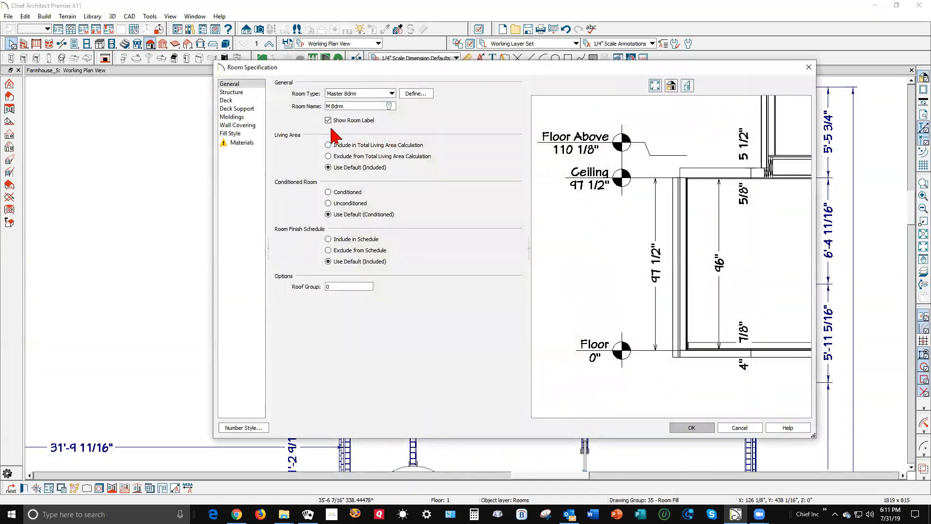
click(235, 93)
double_click(346, 165)
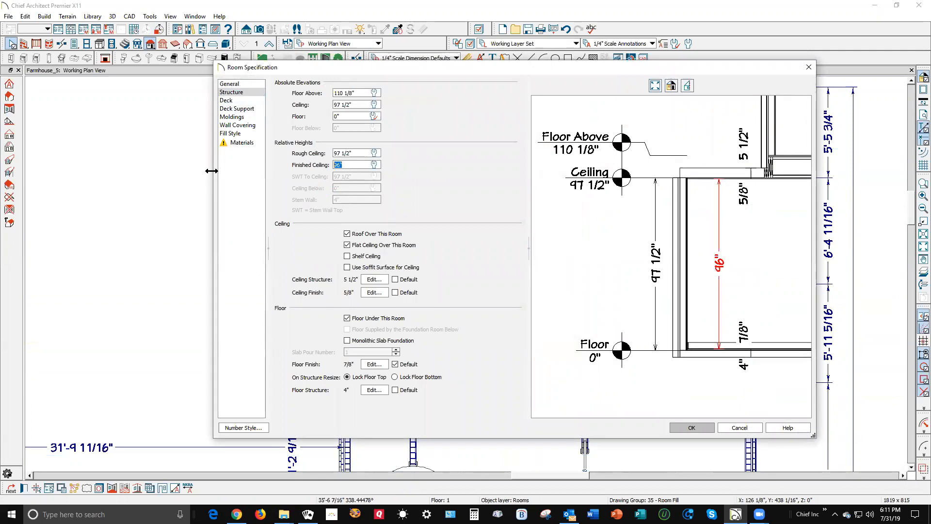
text(108)
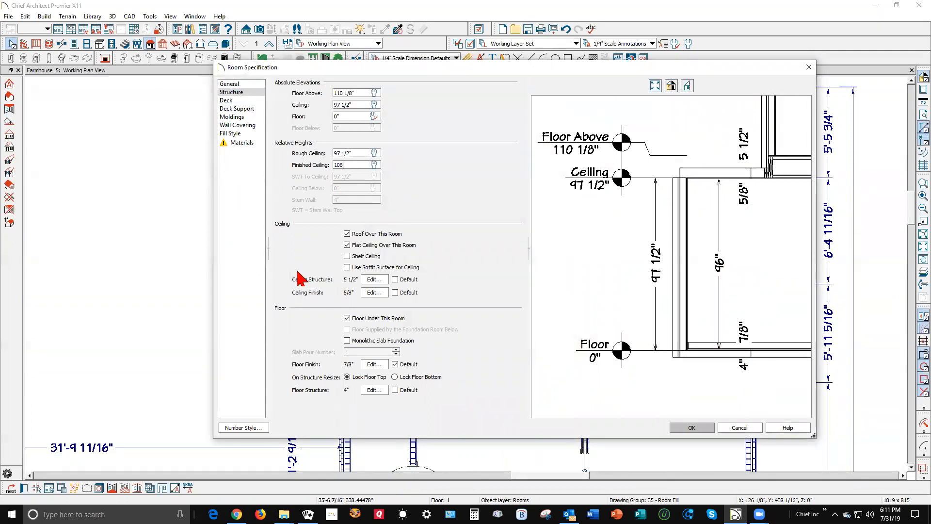
click(706, 430)
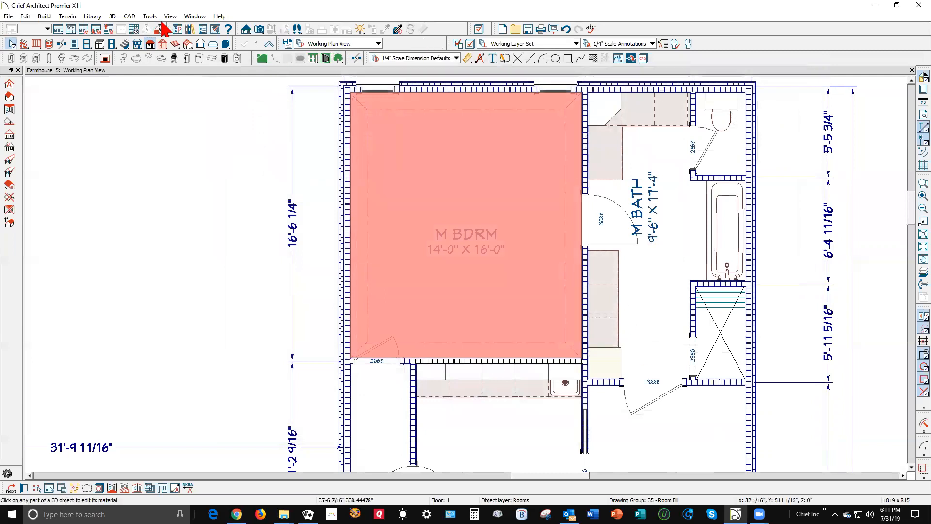
Step: Create a full camera view of M Bdrm looking from the M Bath side toward the window wall, and dismiss the missing-files notice
click(259, 30)
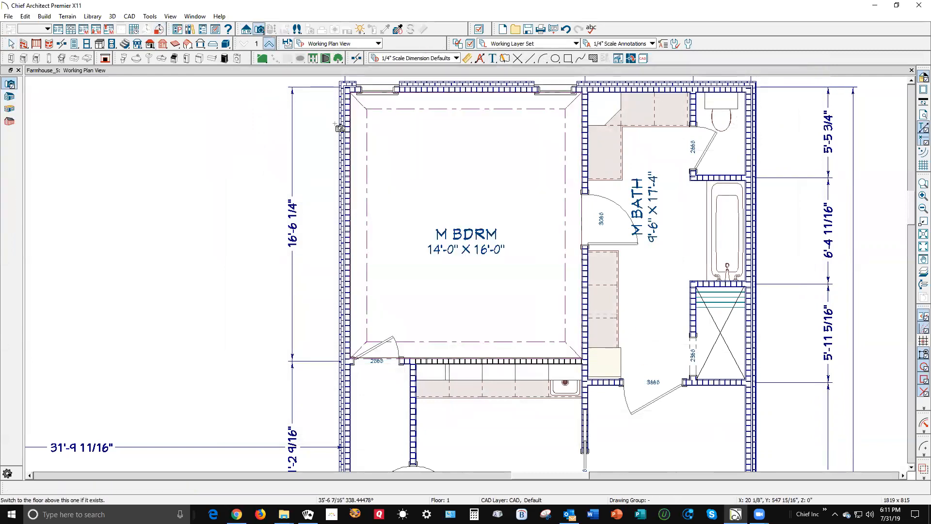
drag(535, 325, 398, 134)
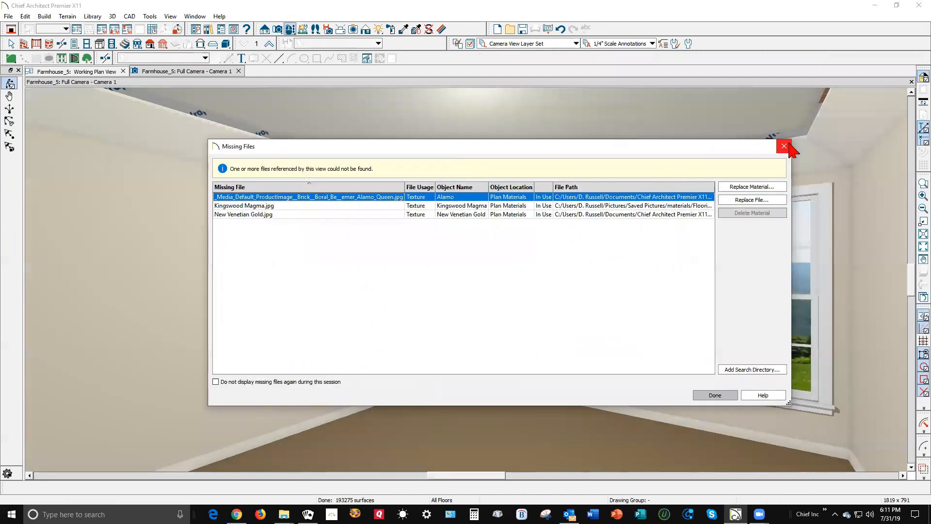
click(786, 145)
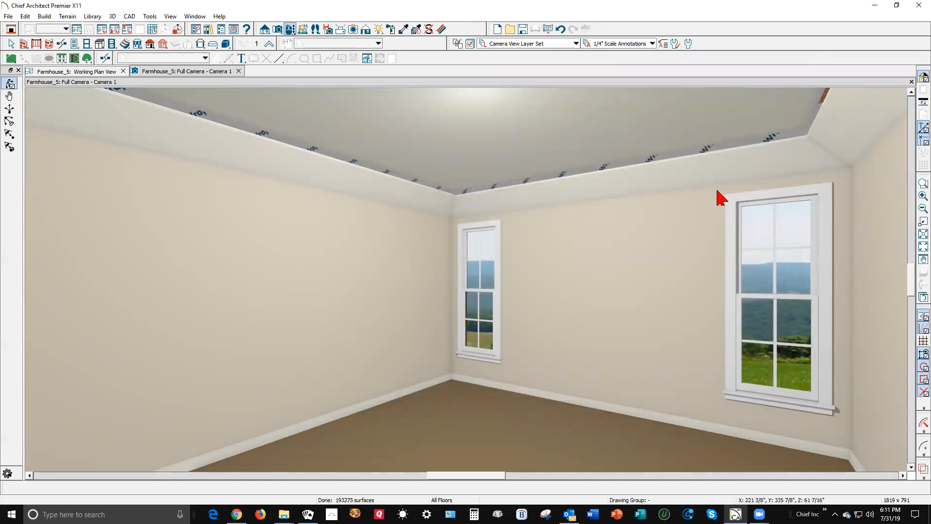
key(space)
click(489, 197)
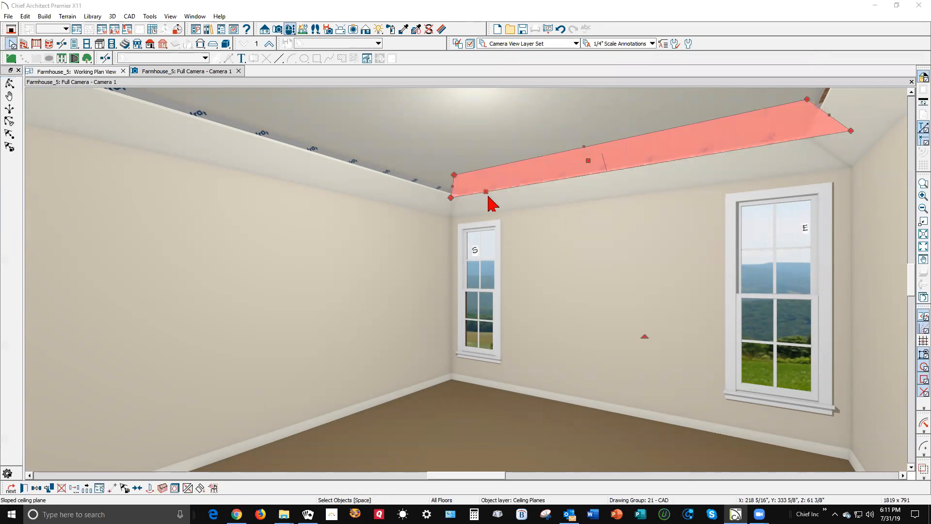
double_click(489, 199)
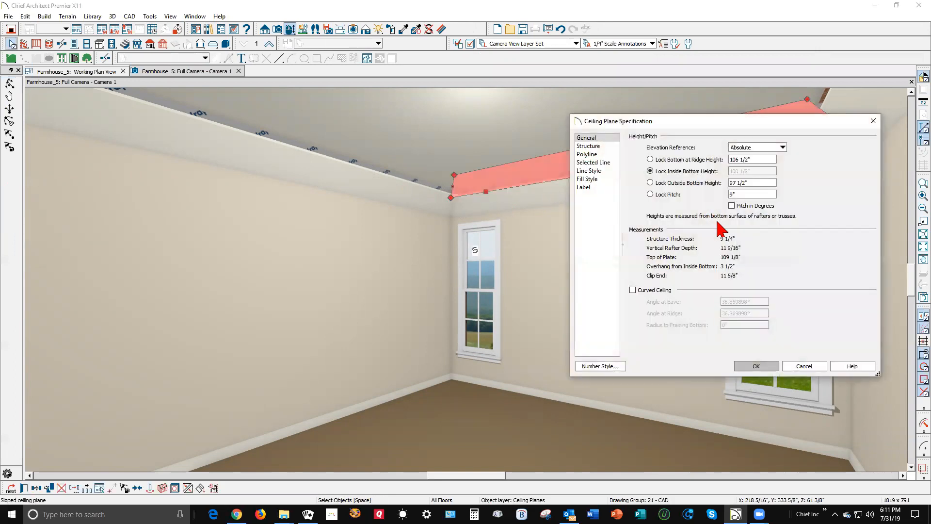
click(799, 376)
click(801, 368)
key(Escape)
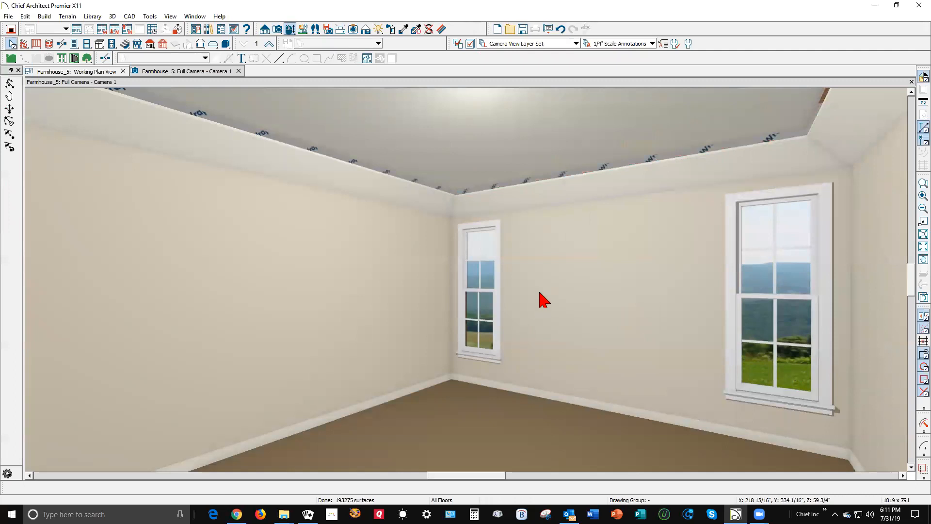
Step: Set the pitch of the window-wall ceiling plane and the two side-wall ceiling planes together to 12 inches
click(526, 209)
shift+click(439, 202)
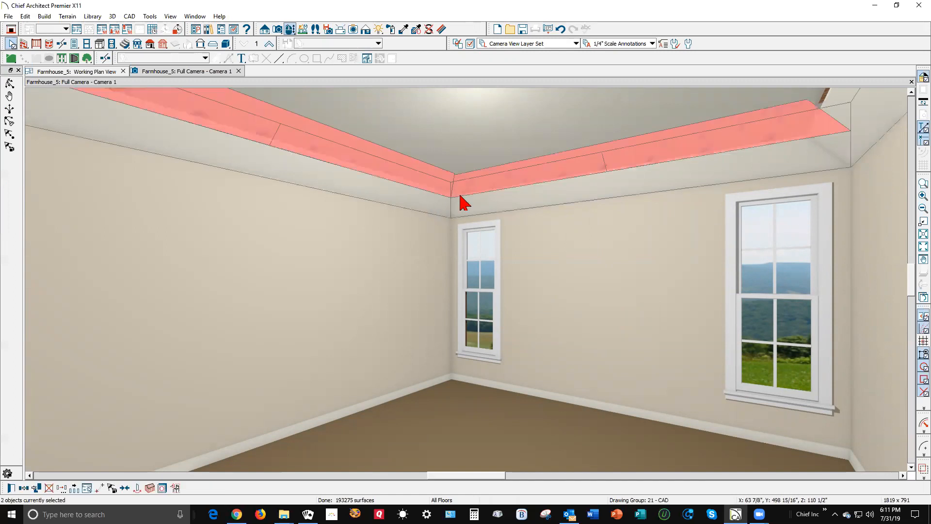
shift+click(854, 125)
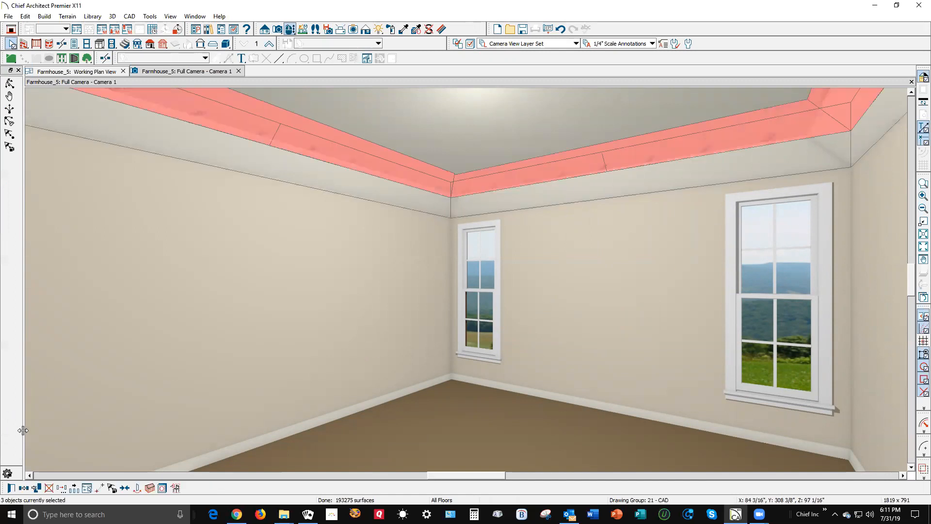
click(13, 487)
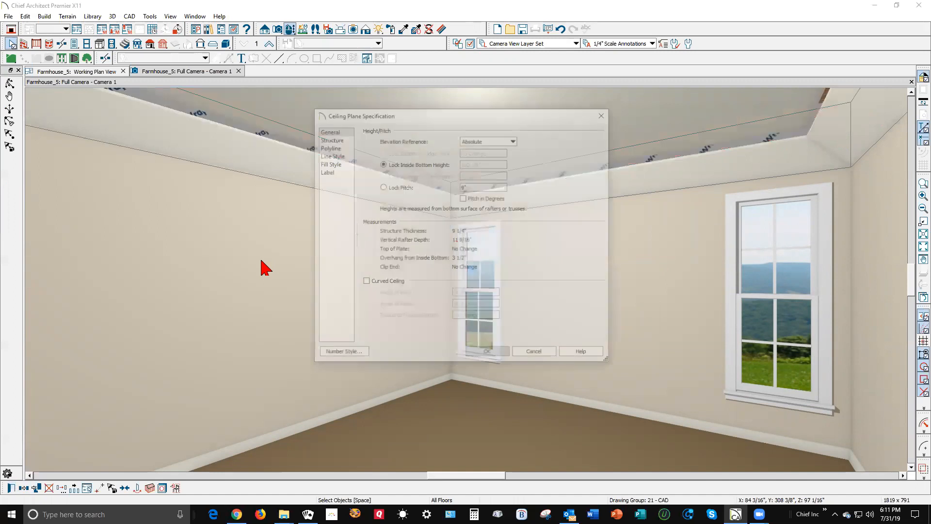
text(12)
click(493, 353)
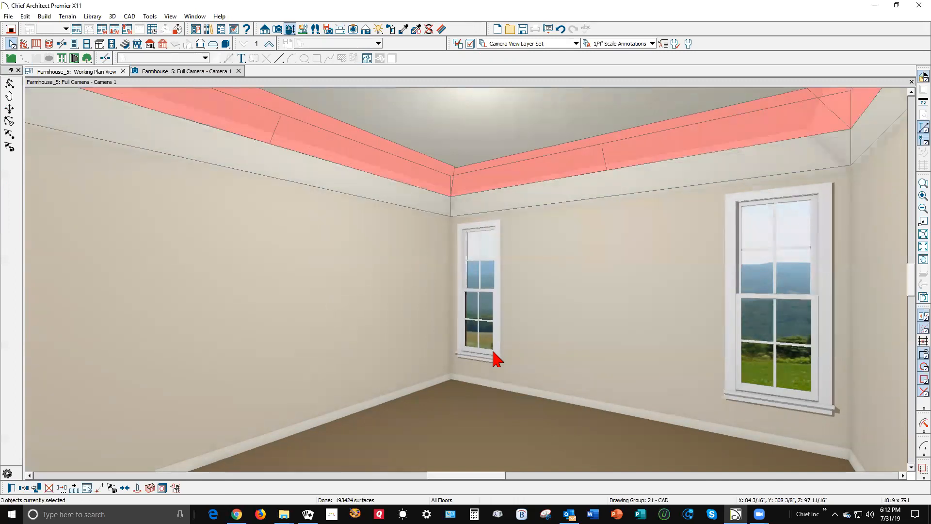
key(Escape)
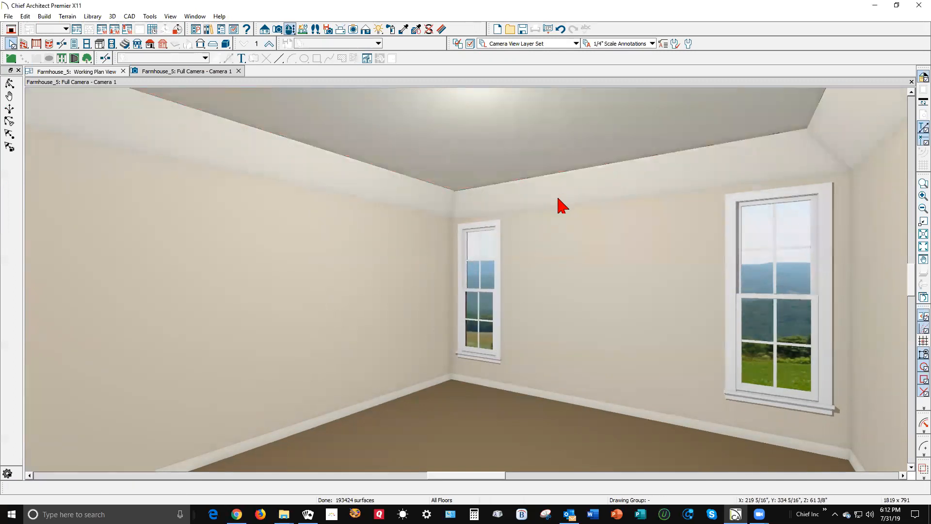
Step: Return to the floor plan and set the laundry-side ceiling plane's pitch to 12 inches
key(ctrl+Tab)
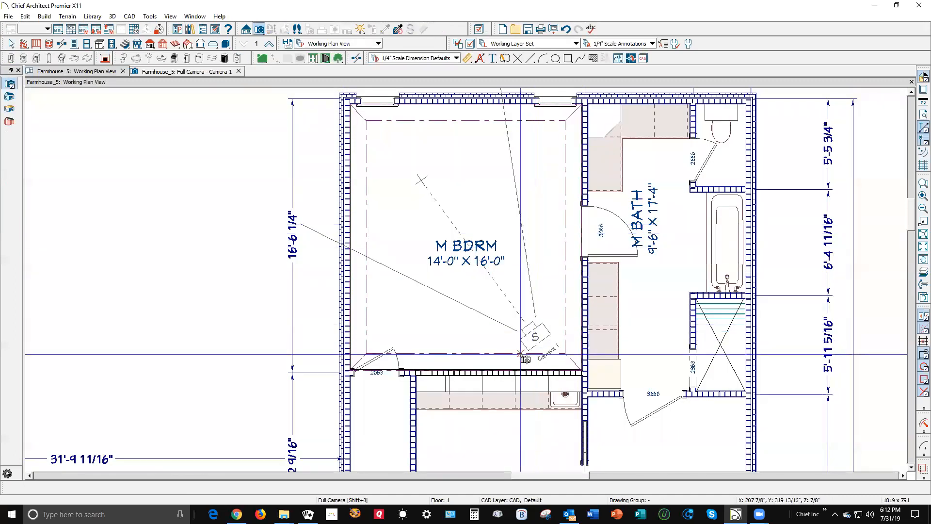
key(space)
click(524, 358)
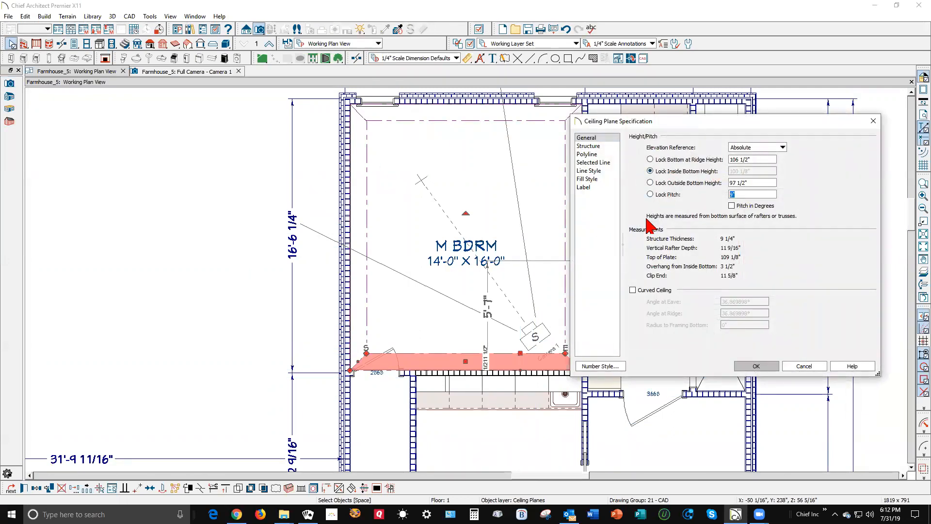
text(12)
click(756, 365)
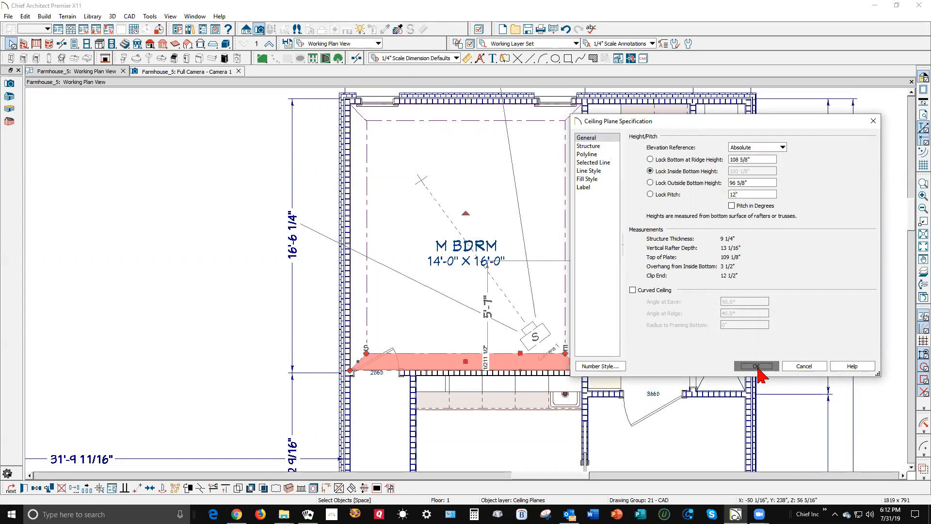
Step: Delete the existing bedroom camera and create a full camera view from the exterior window corner looking toward the M Bath and laundry side
right_click(536, 339)
click(566, 197)
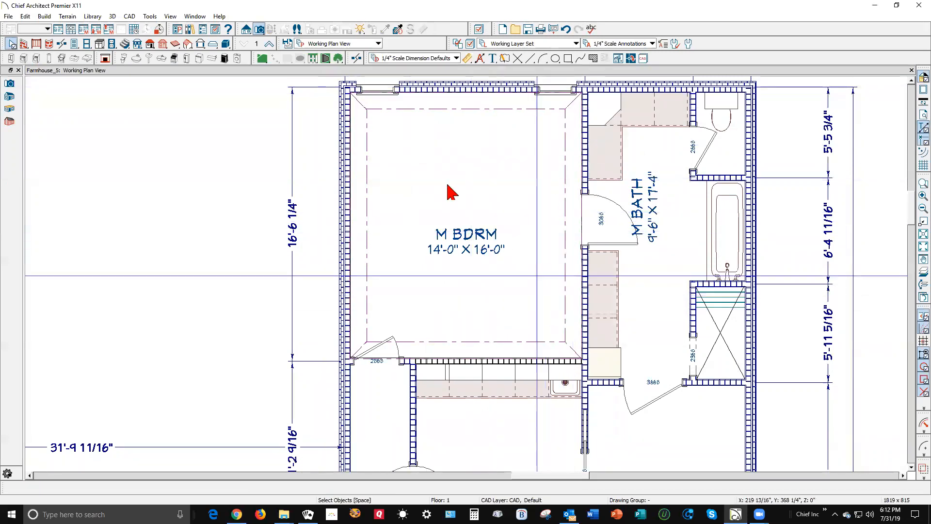
click(259, 29)
drag(378, 104, 484, 225)
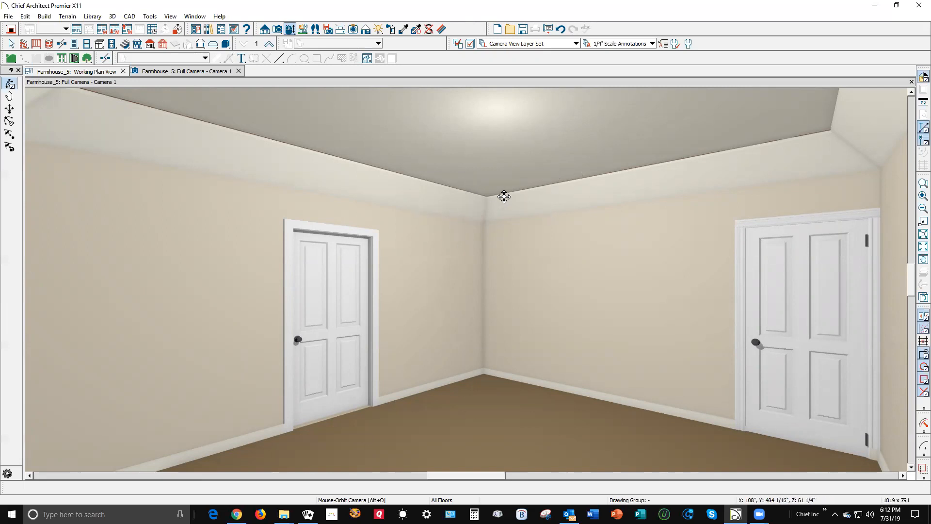
Step: Inspect the sloped ceiling around the bedroom walls in the camera view, and close the view
scroll(504, 197, up, 3)
drag(661, 181, 785, 199)
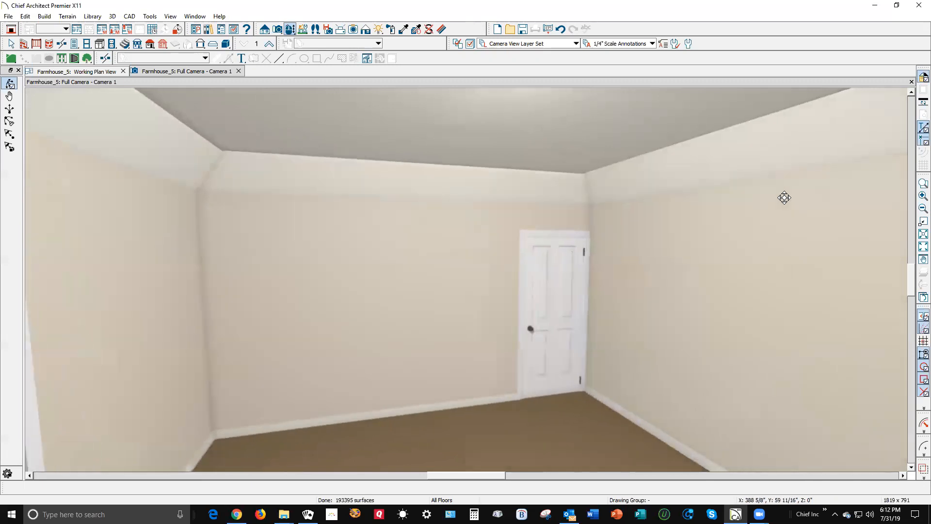
click(911, 82)
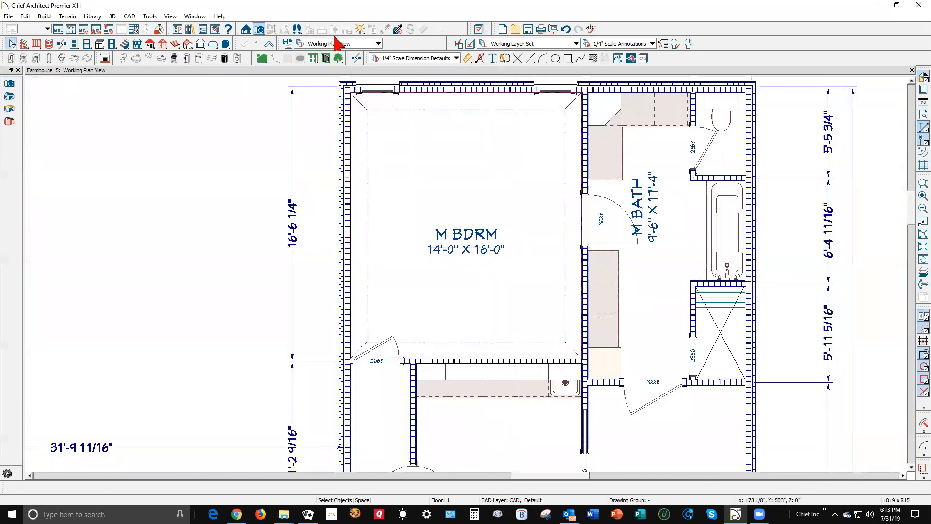
Step: Cut a cross section through M Bdrm facing the window wall and examine where the sloped ceiling plane meets the flat ceiling
click(246, 29)
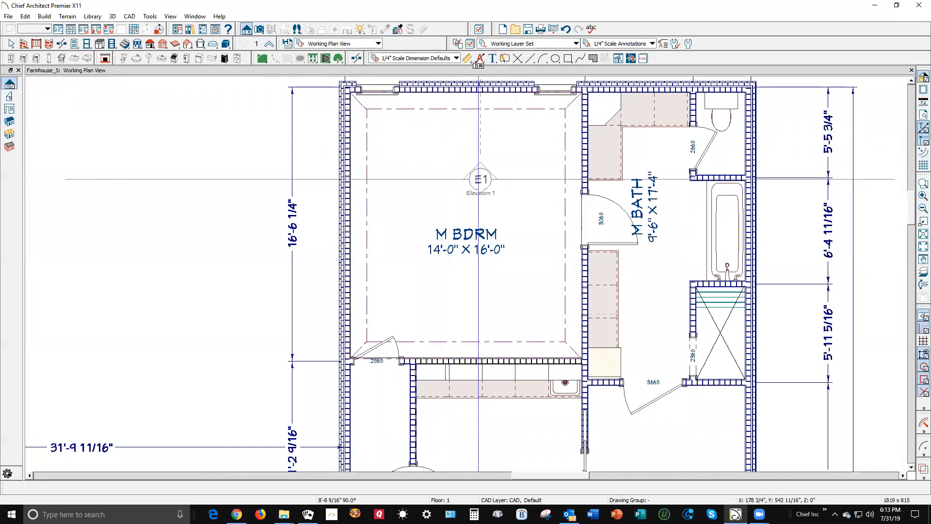
drag(479, 179, 462, 82)
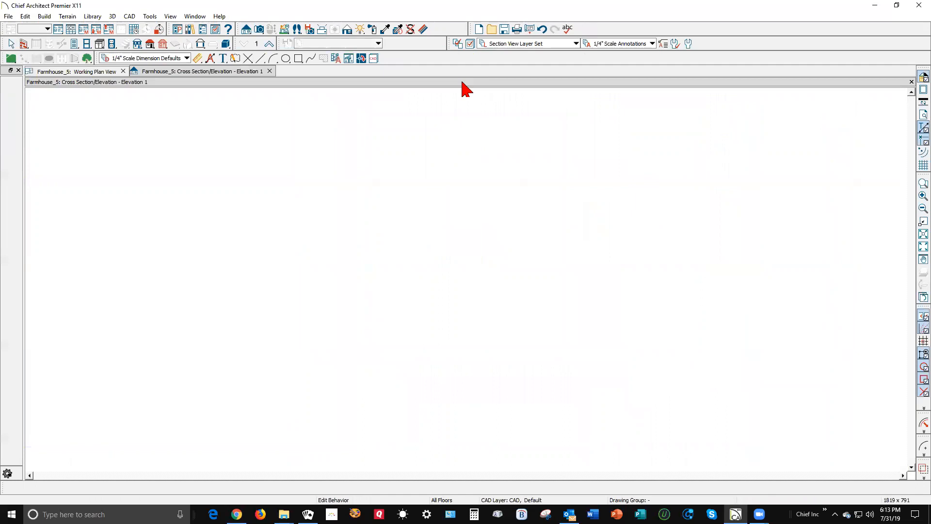
scroll(752, 416, up, 4)
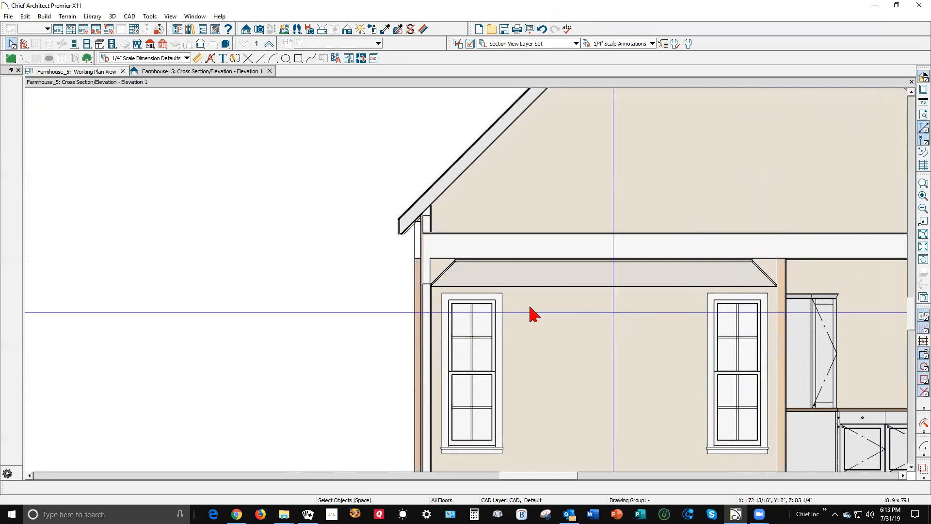
scroll(474, 285, up, 3)
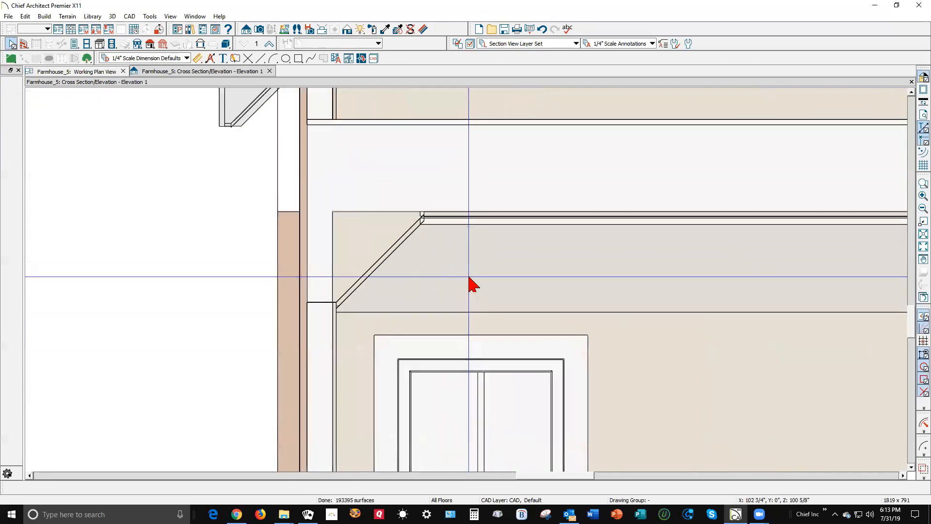
scroll(469, 277, up, 2)
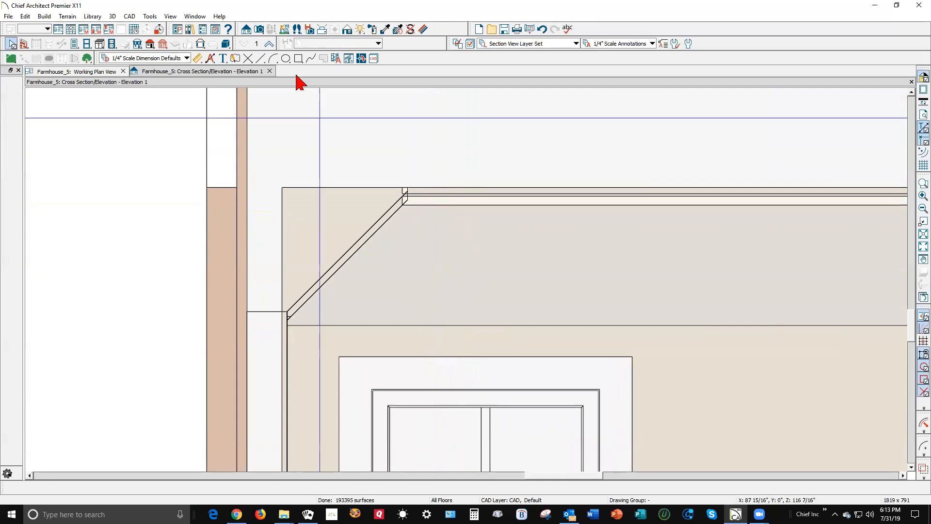
Step: Measure the vertical offset between the lower ceiling edge and the ceiling line above it, beside the sloped plane's upper end in the section
click(198, 58)
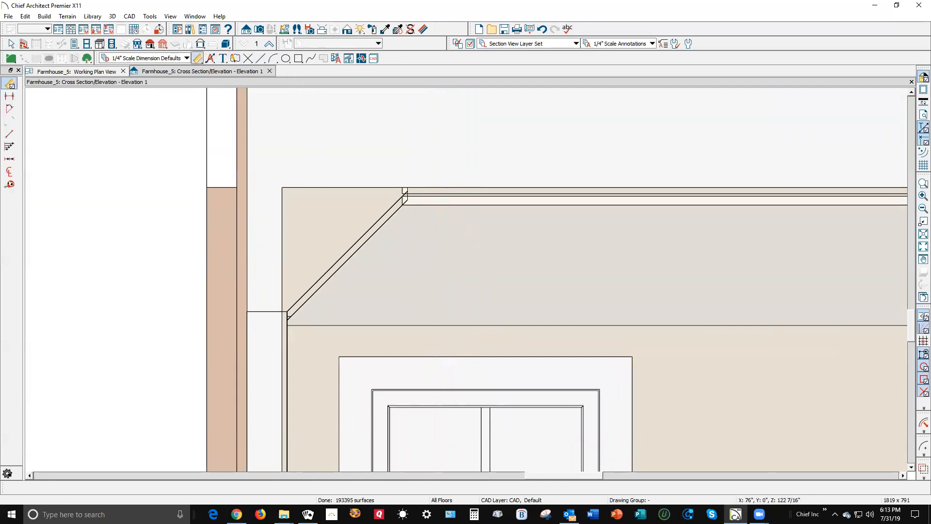
click(13, 184)
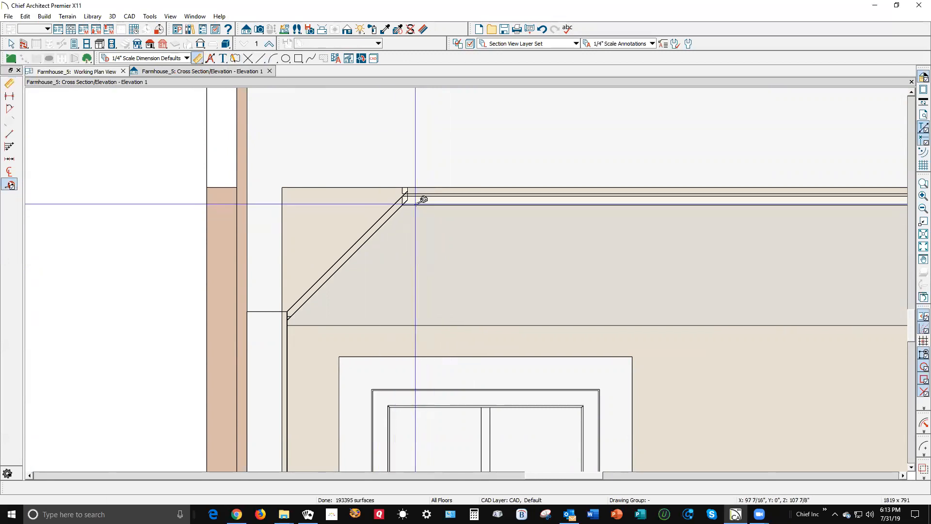
drag(417, 205, 418, 188)
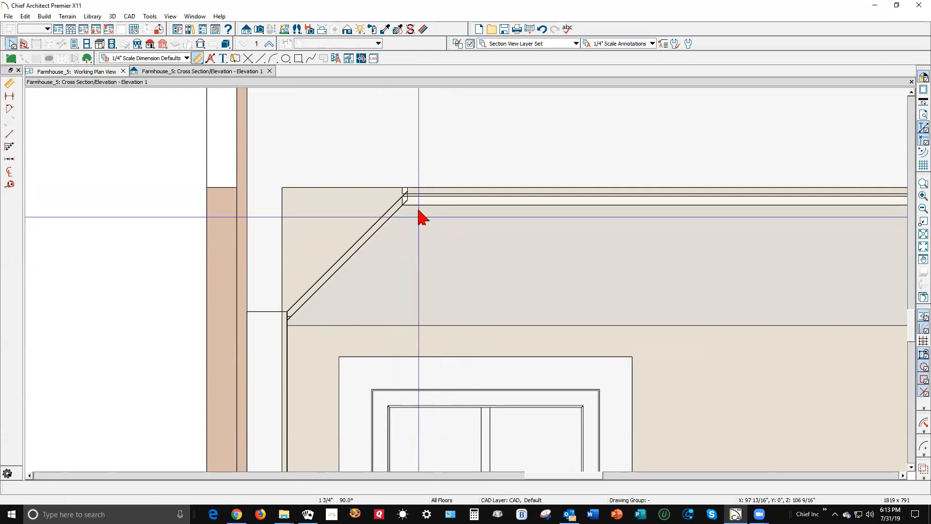
Step: In the floor plan, raise all four M Bdrm ceiling planes together with a relative move of 1.75 inches in Z
key(ctrl+Tab)
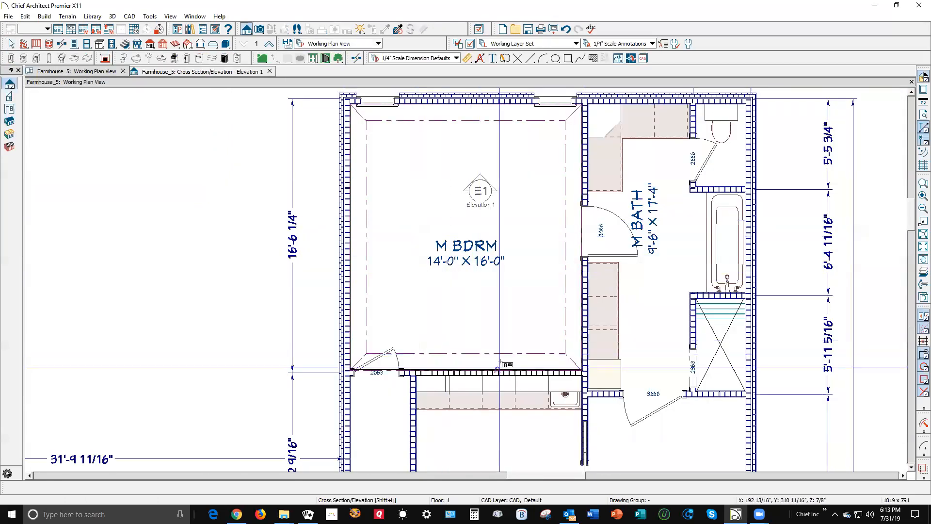
click(519, 357)
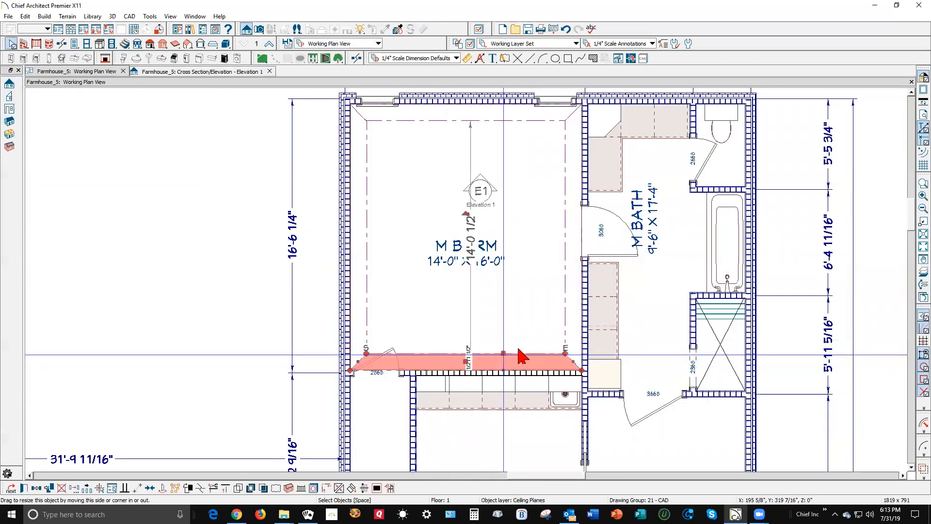
shift+click(566, 313)
shift+click(369, 286)
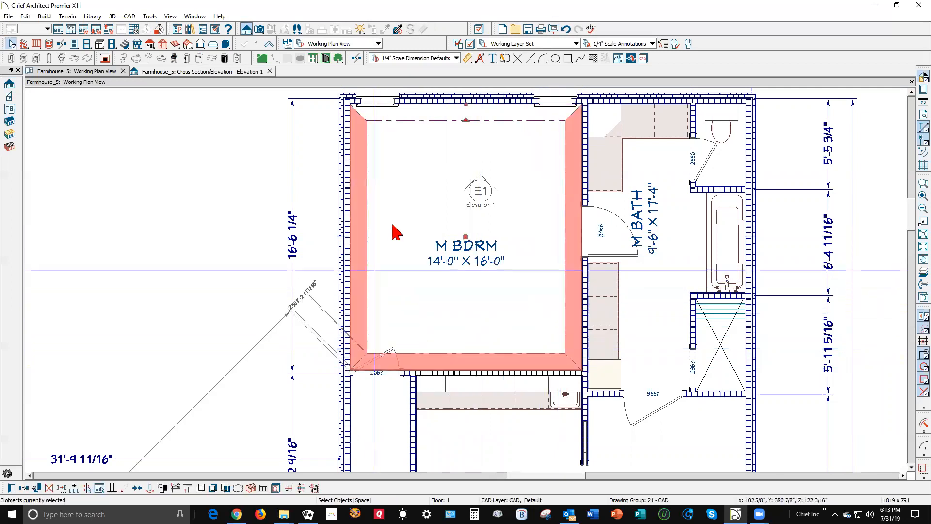
key(Escape)
click(439, 125)
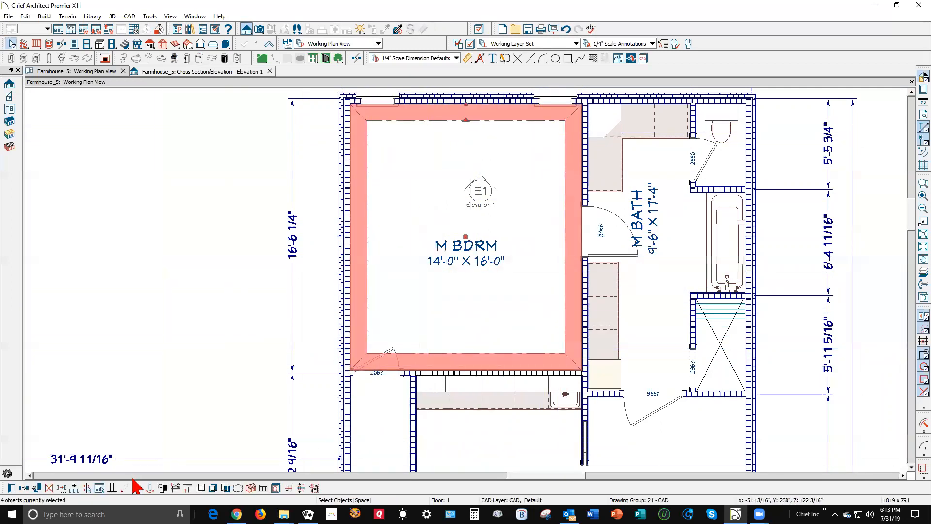
click(62, 488)
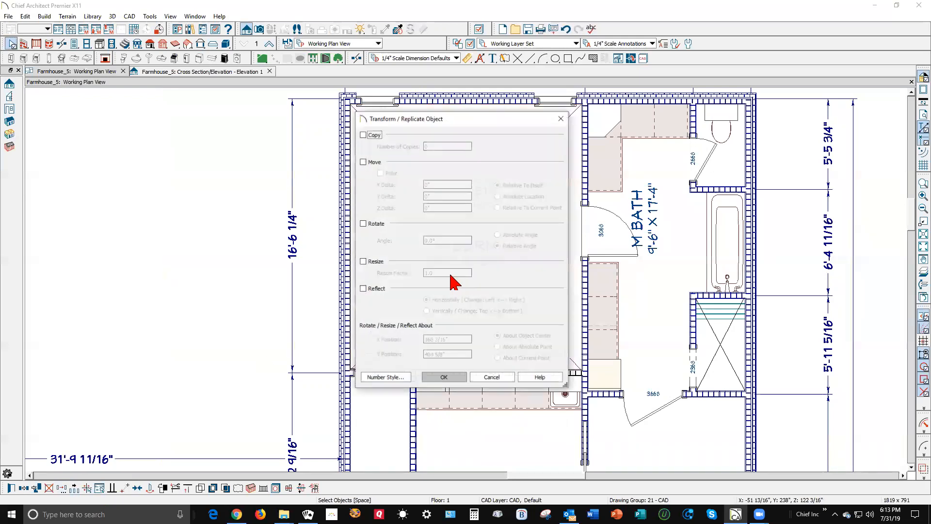
click(364, 163)
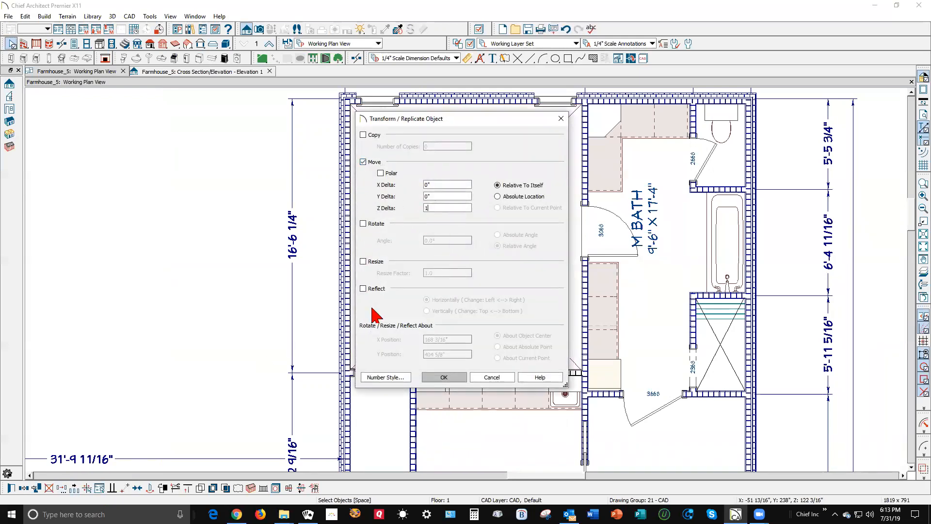
text(1.75)
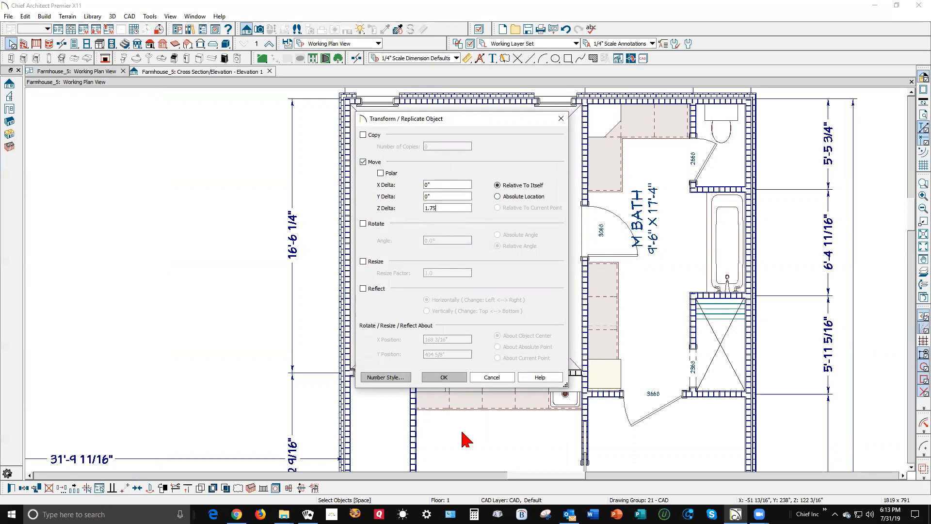
click(456, 376)
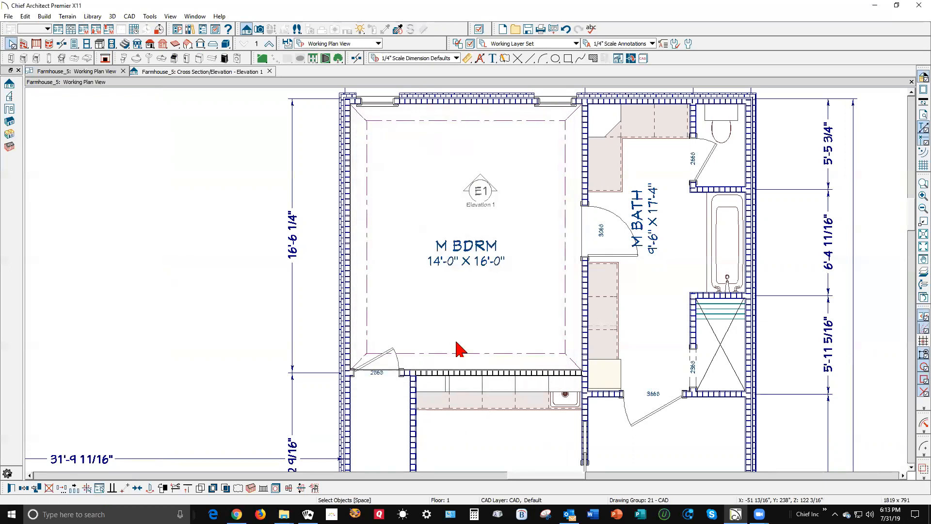
Step: Create a full camera view inside M Bdrm from near the laundry-side door toward the window wall by M Bath
click(259, 29)
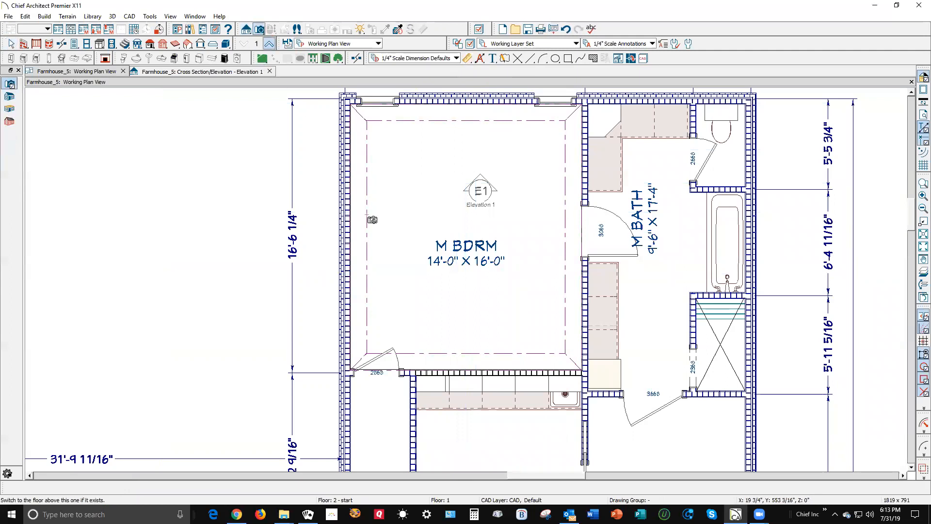
drag(388, 353, 540, 102)
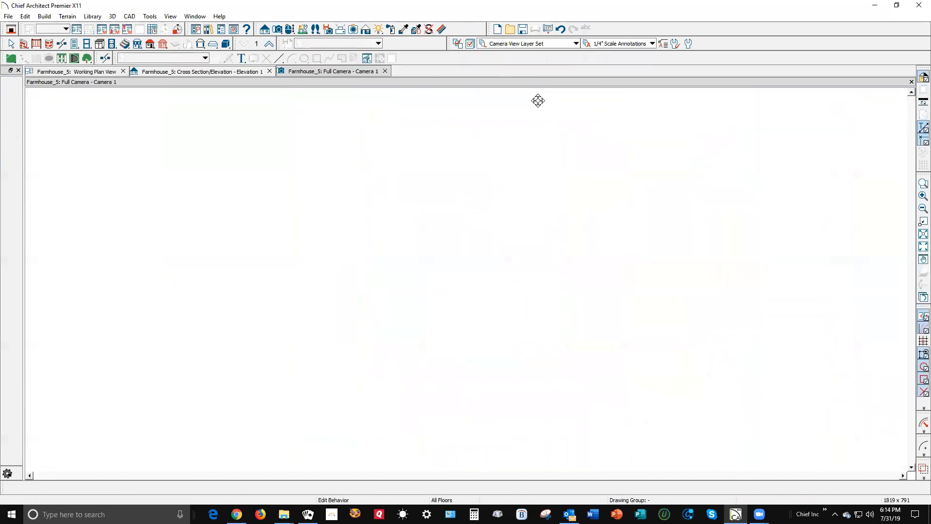